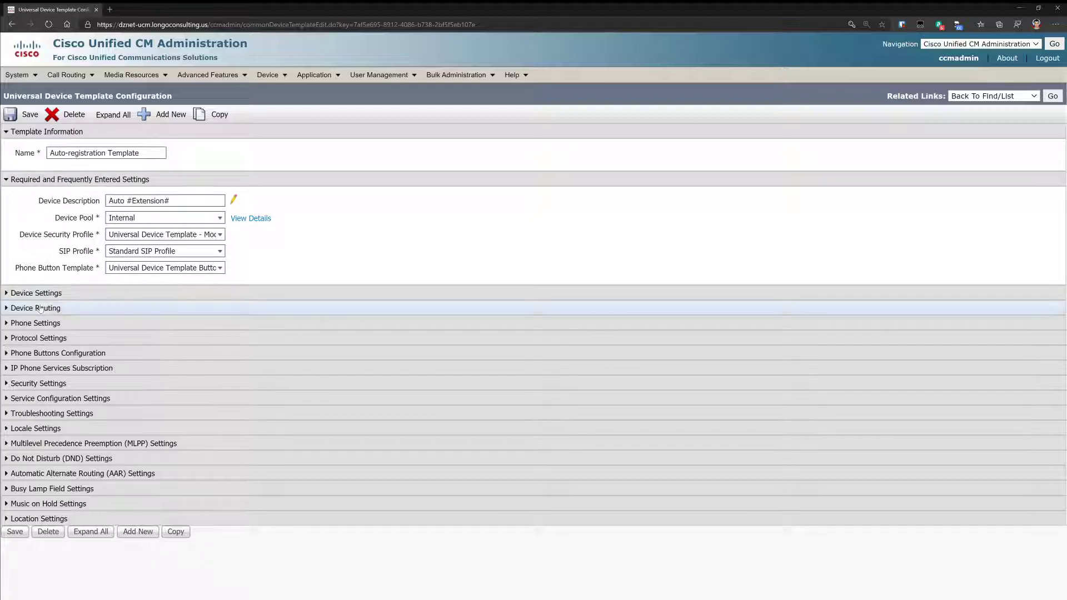
- Give the Auto-registration Template SIP Dial Rules PLAR1 and Calling Search Space PLAR1_CSS, and save
click(8, 294)
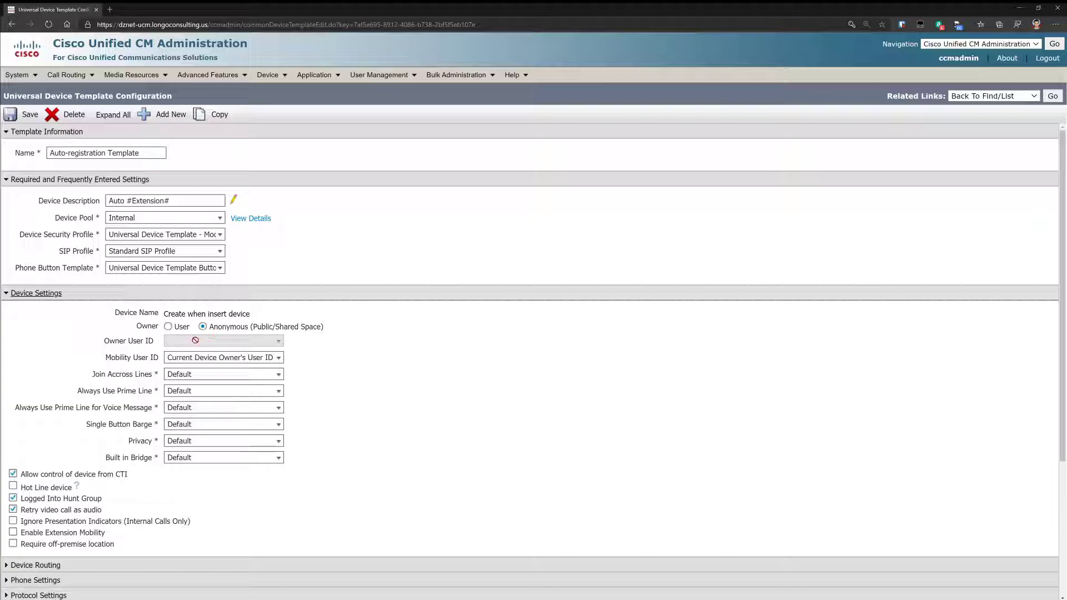
click(5, 294)
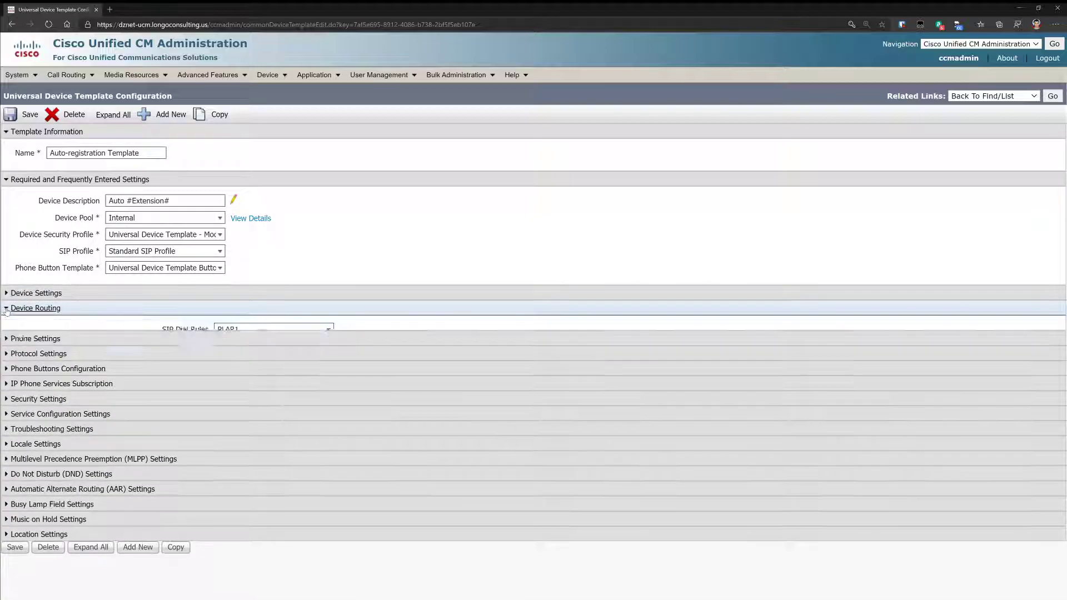
click(6, 309)
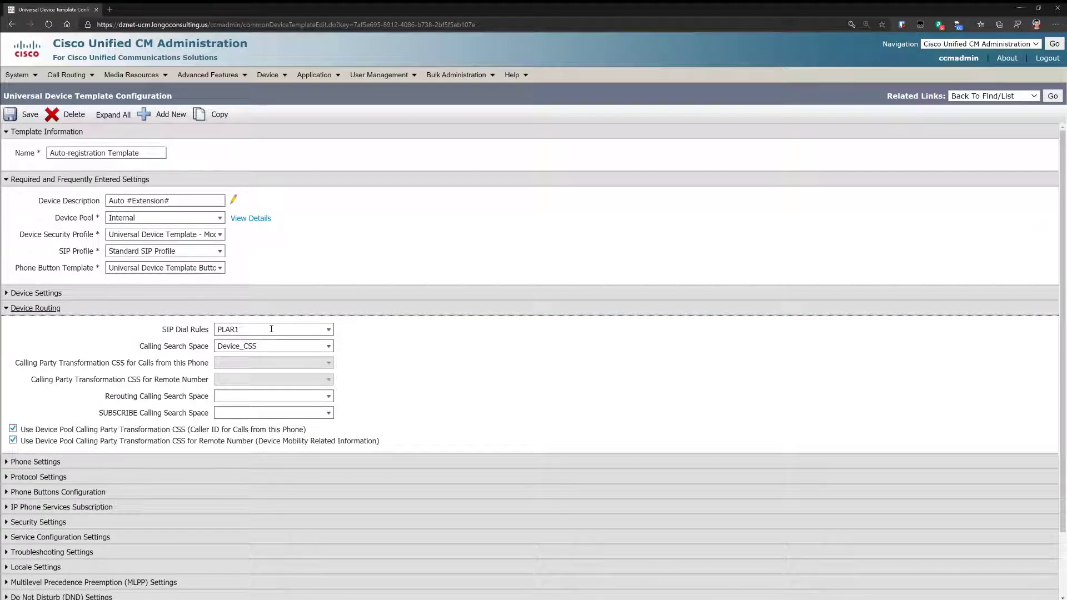
click(329, 330)
click(329, 332)
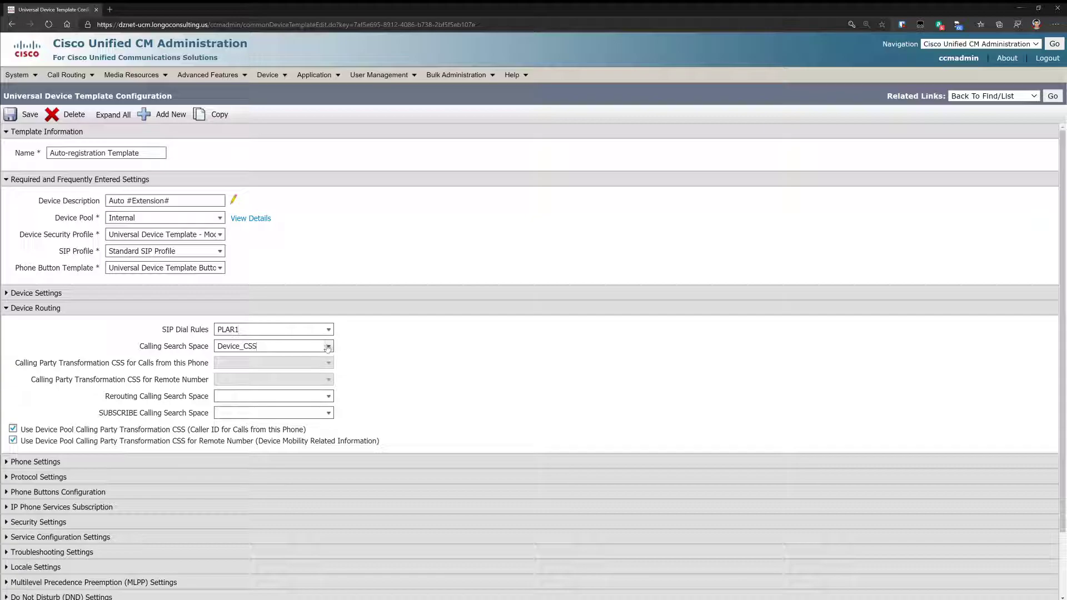
click(328, 346)
click(233, 428)
click(22, 115)
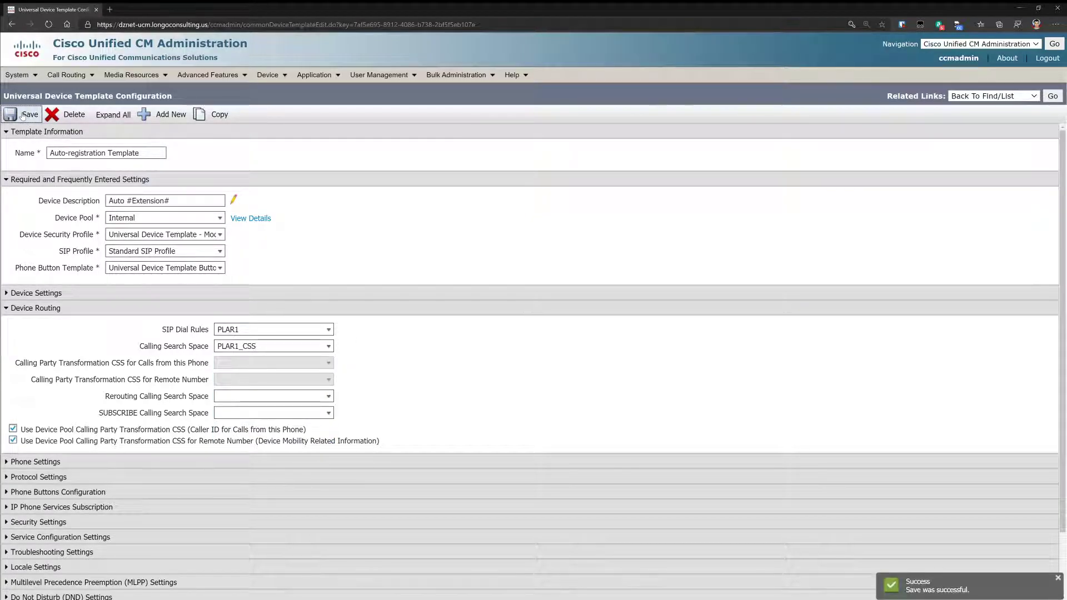
- Open the PLAR1 rule from the SIP Dial Rules list to check its *100 pattern
mouse_move(81, 72)
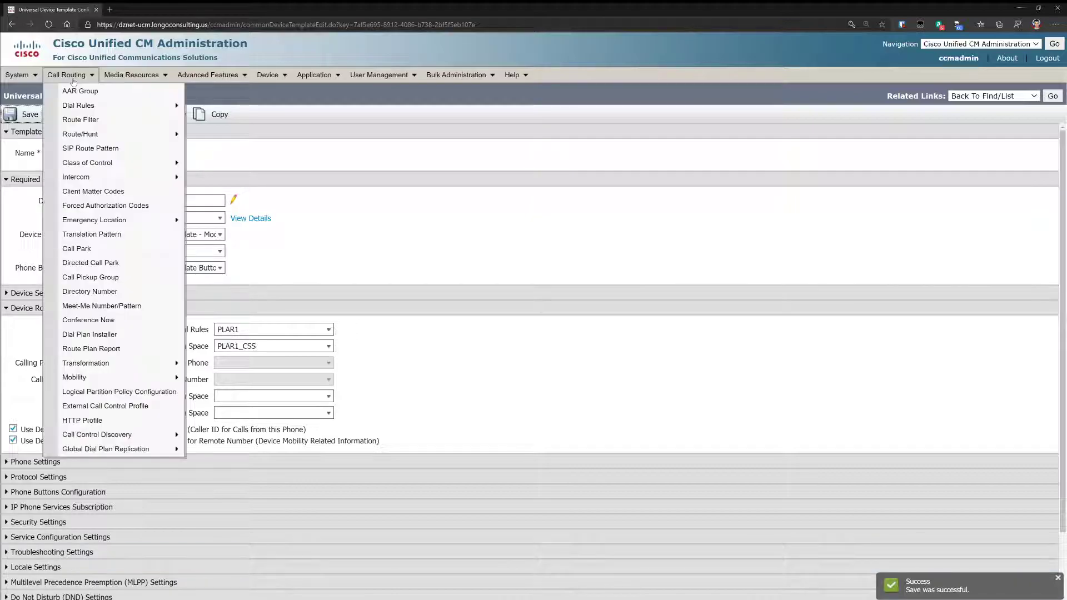
mouse_move(122, 105)
click(231, 135)
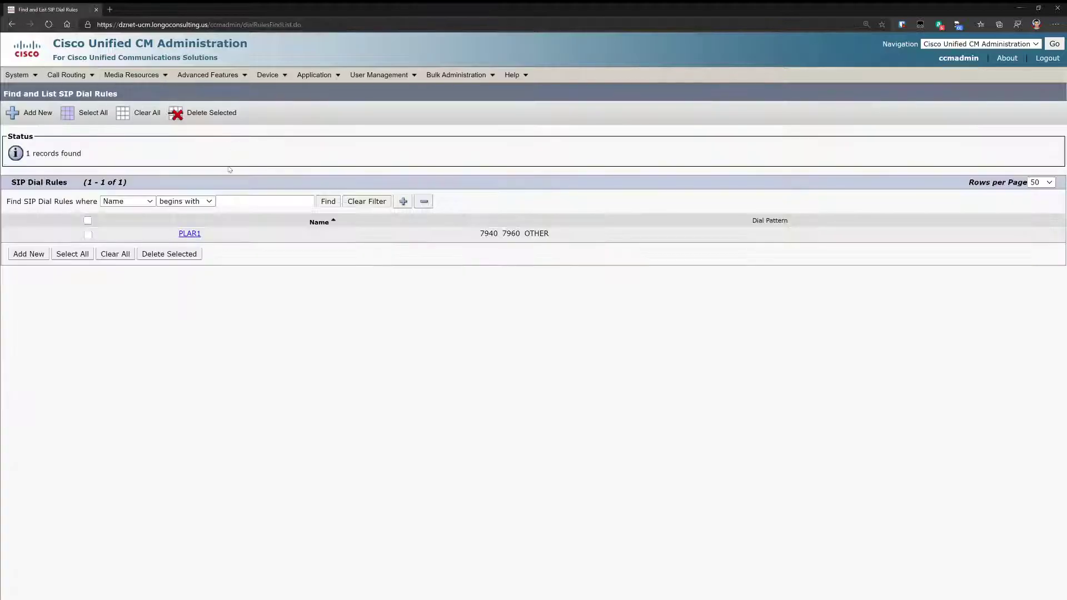
click(189, 231)
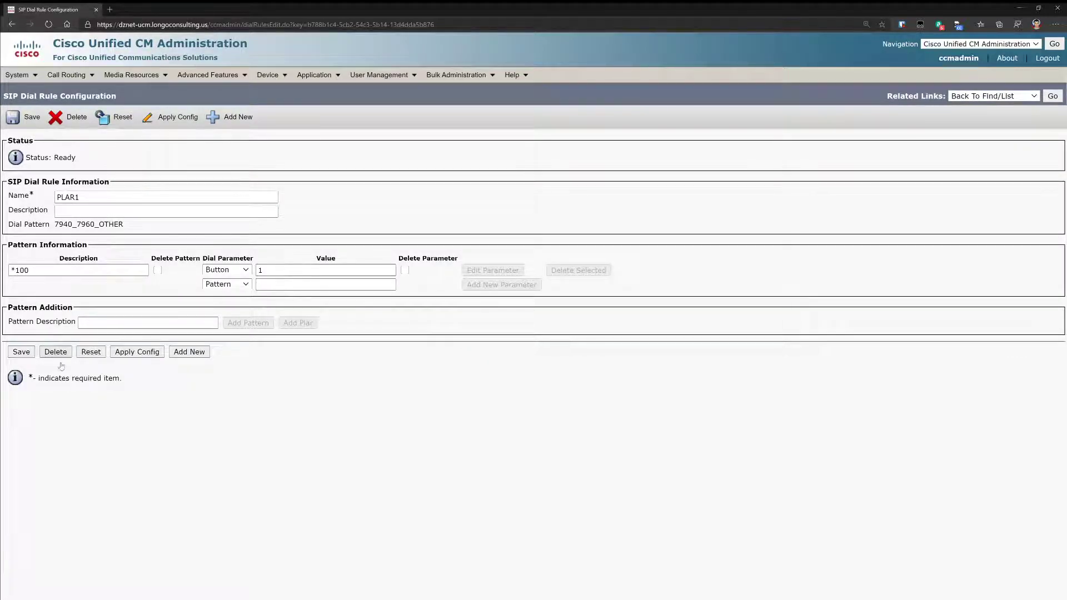
- Add a translation pattern in PLAR1_pt with PLAR1_CSS, transform mask *100, and no outside dial tone
mouse_move(66, 75)
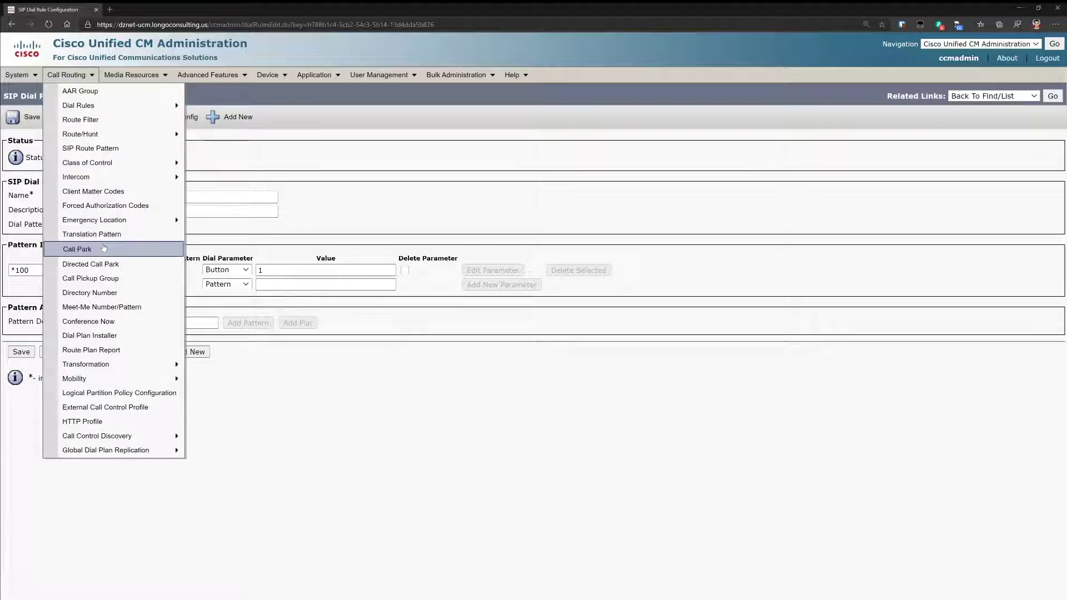
click(103, 236)
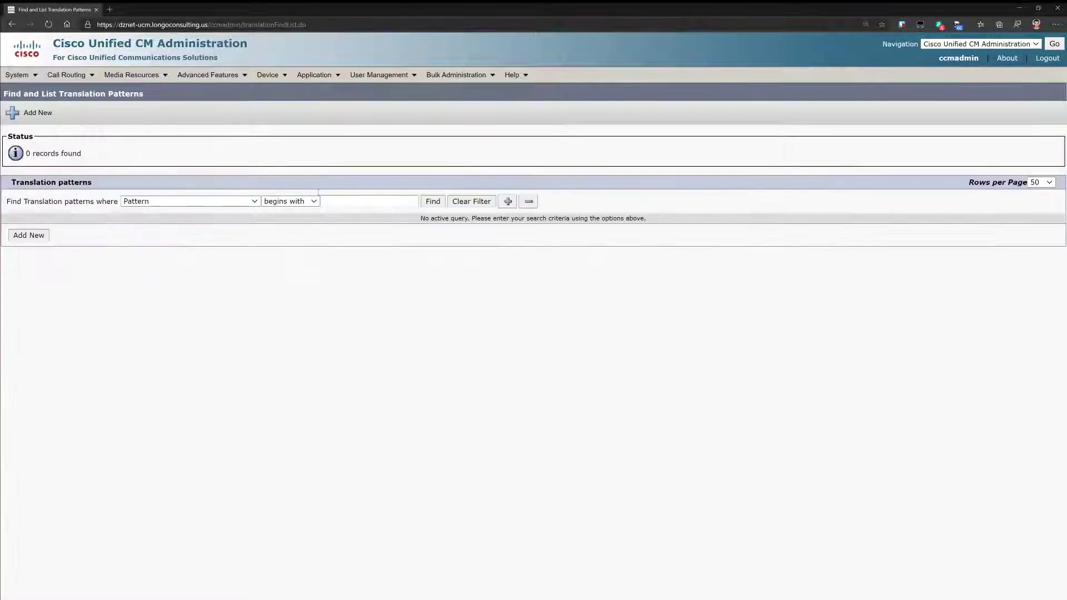
click(28, 235)
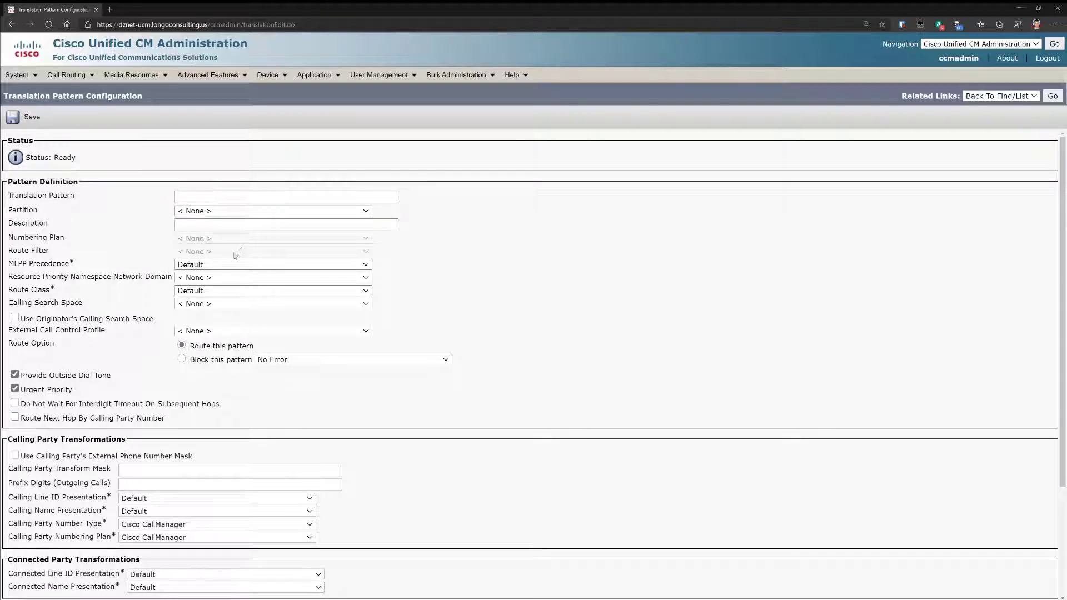
click(213, 271)
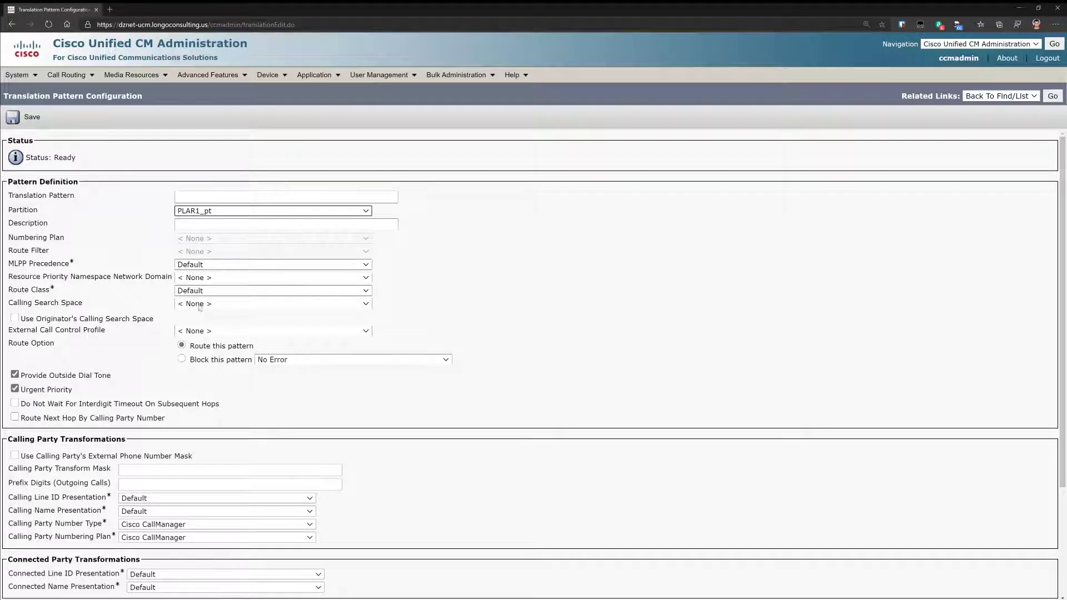
click(210, 377)
scroll(160, 355, down, 3)
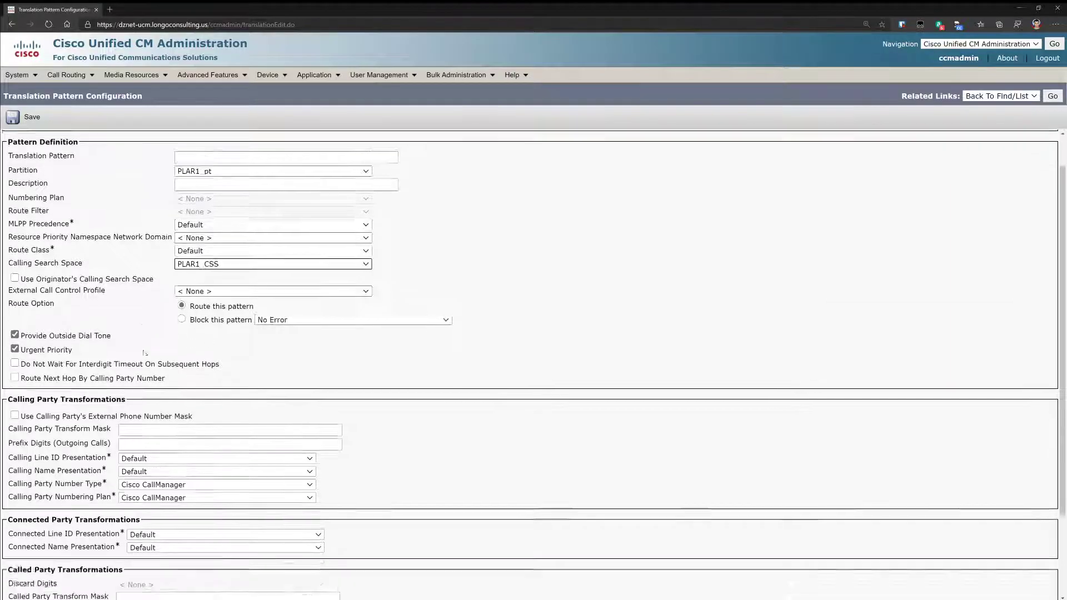
click(132, 493)
text(*100)
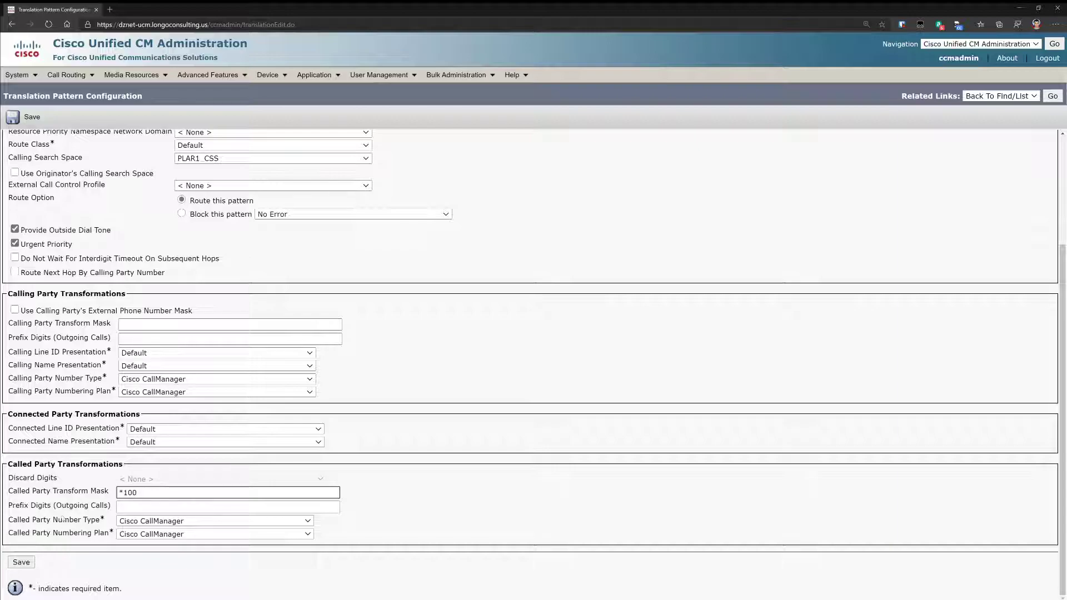
click(15, 230)
click(22, 562)
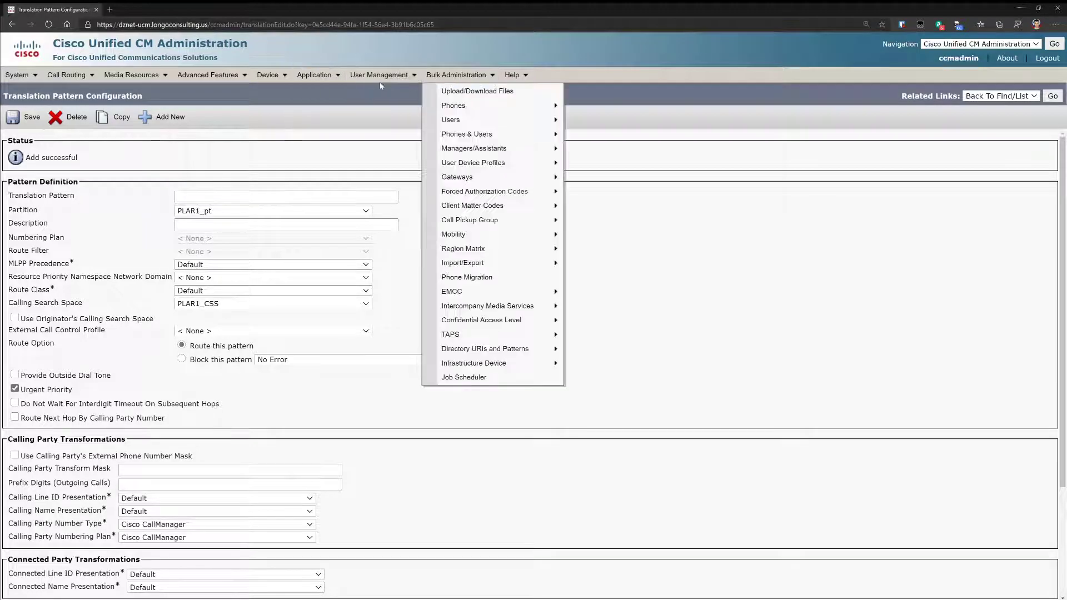
- Open the sample template from the Universal Line Template list
mouse_move(381, 75)
mouse_move(420, 120)
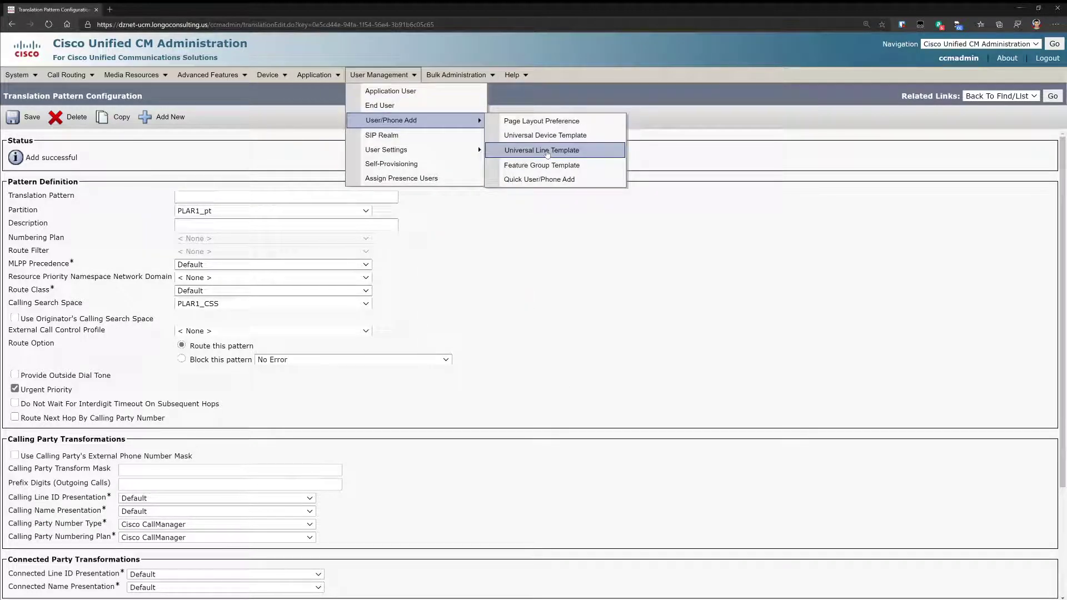
click(547, 151)
click(171, 237)
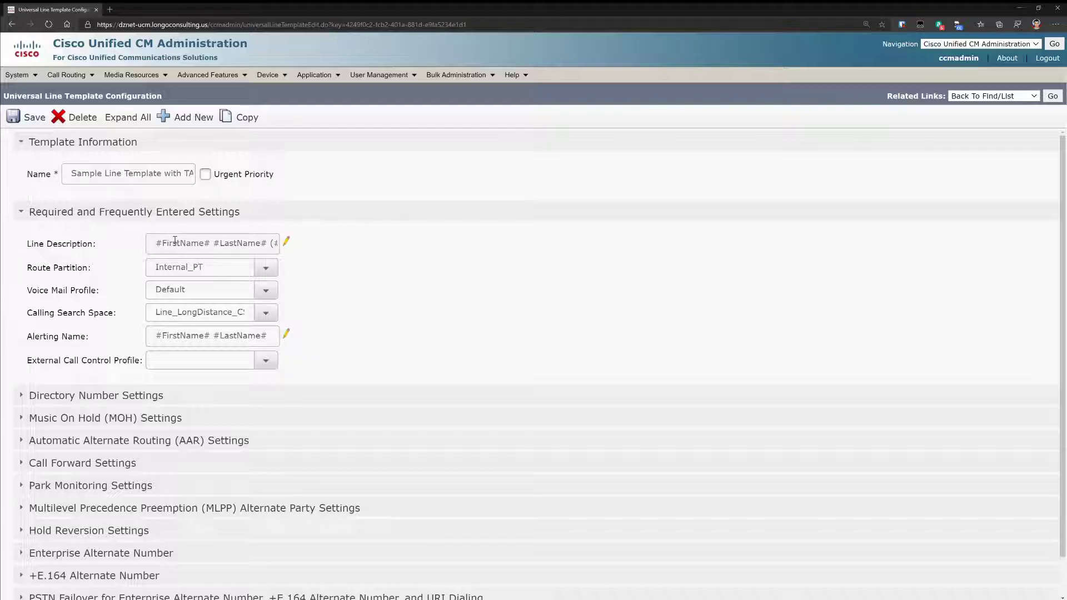
- Review the template's full line description and alerting name, then save it
drag(174, 241, 317, 249)
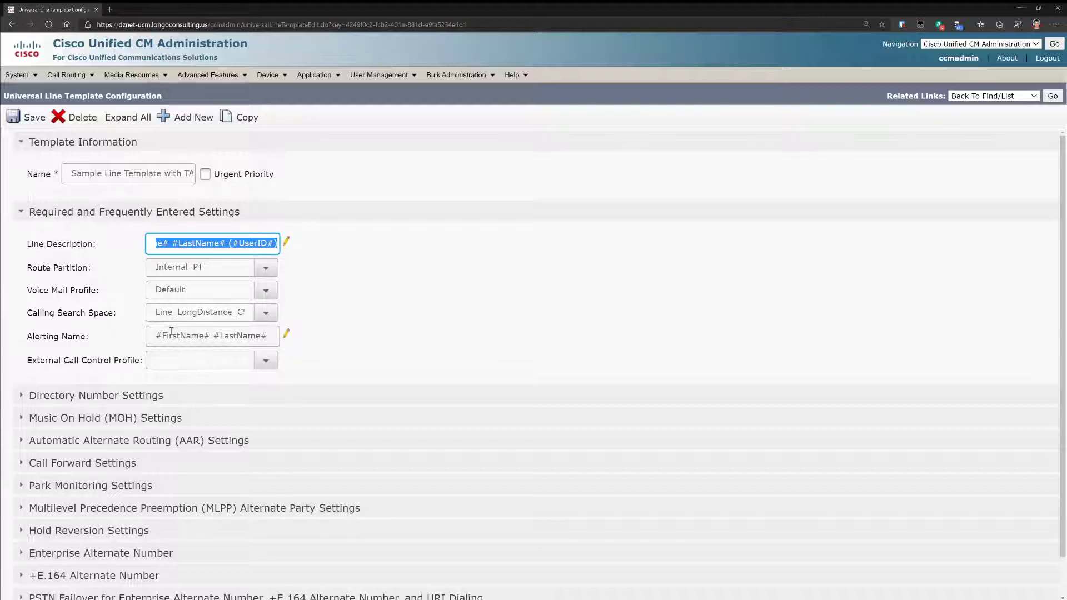
drag(172, 335, 275, 335)
click(350, 351)
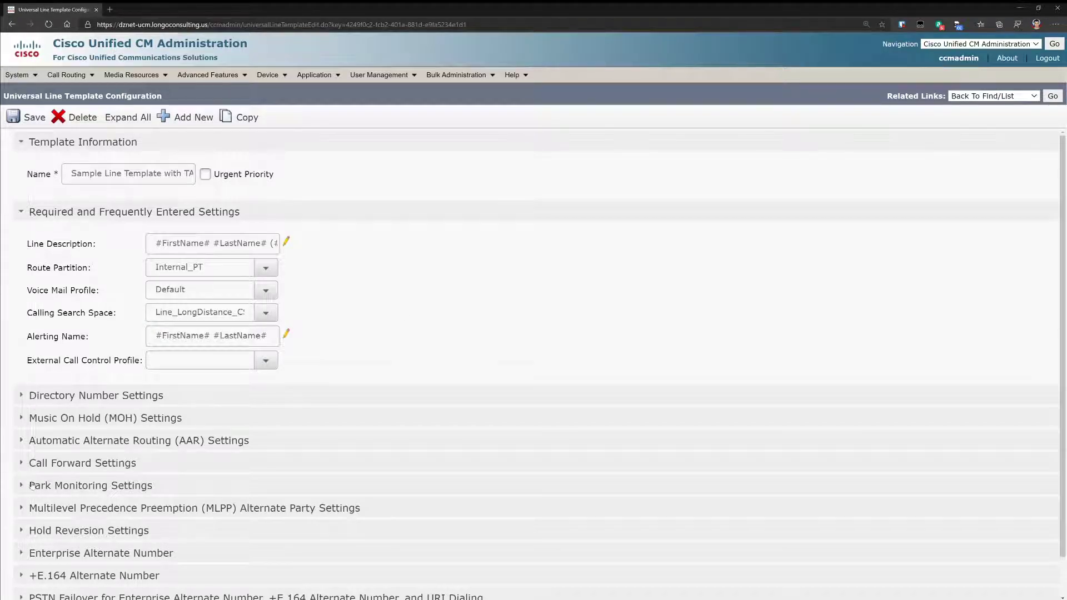
click(20, 396)
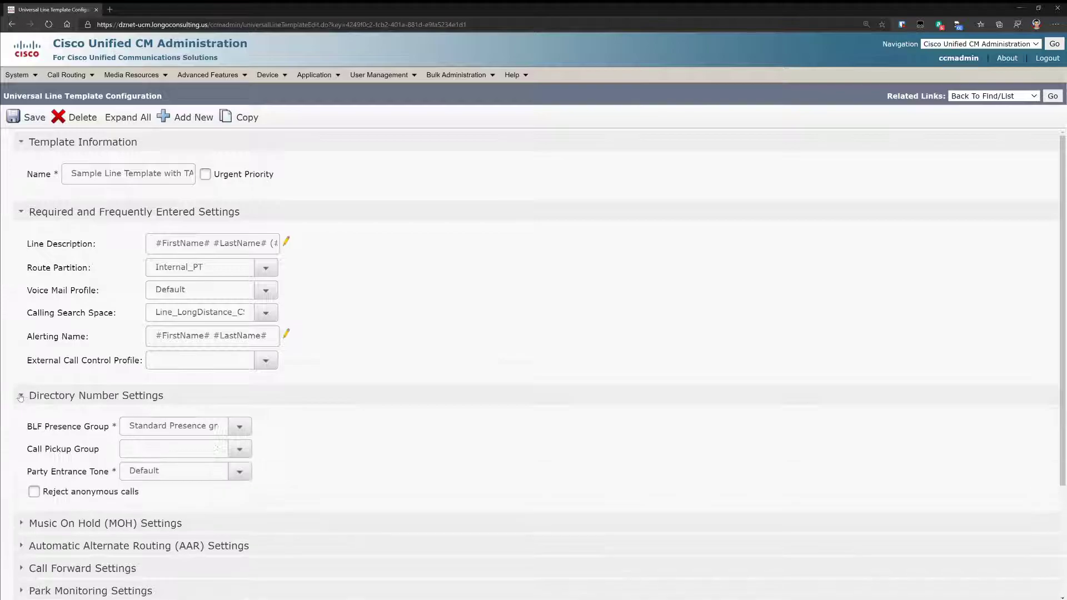
click(21, 396)
scroll(248, 324, down, 1)
scroll(248, 324, up, 1)
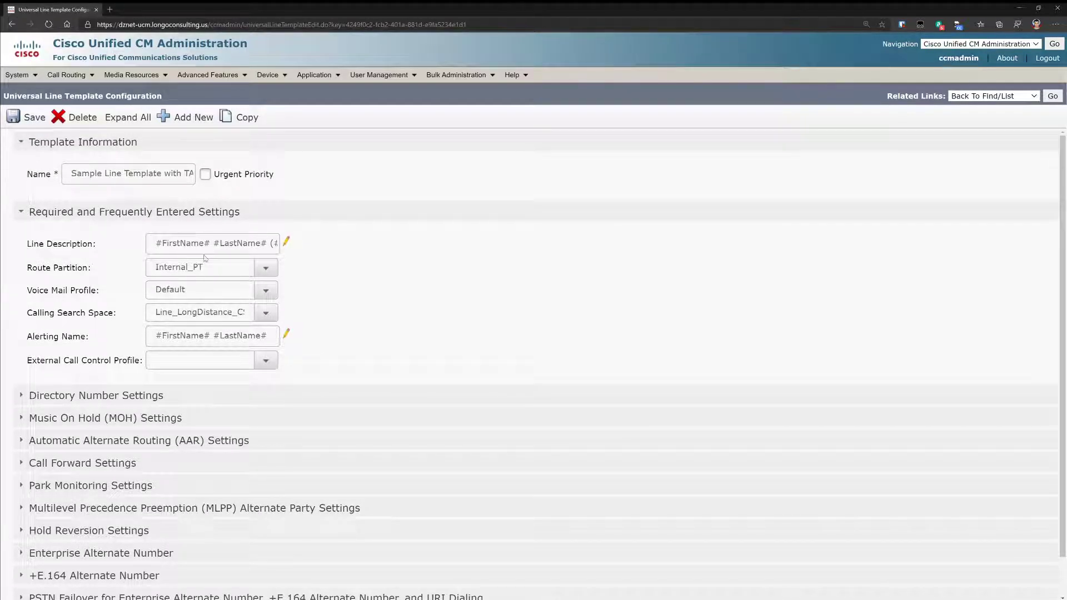
click(28, 117)
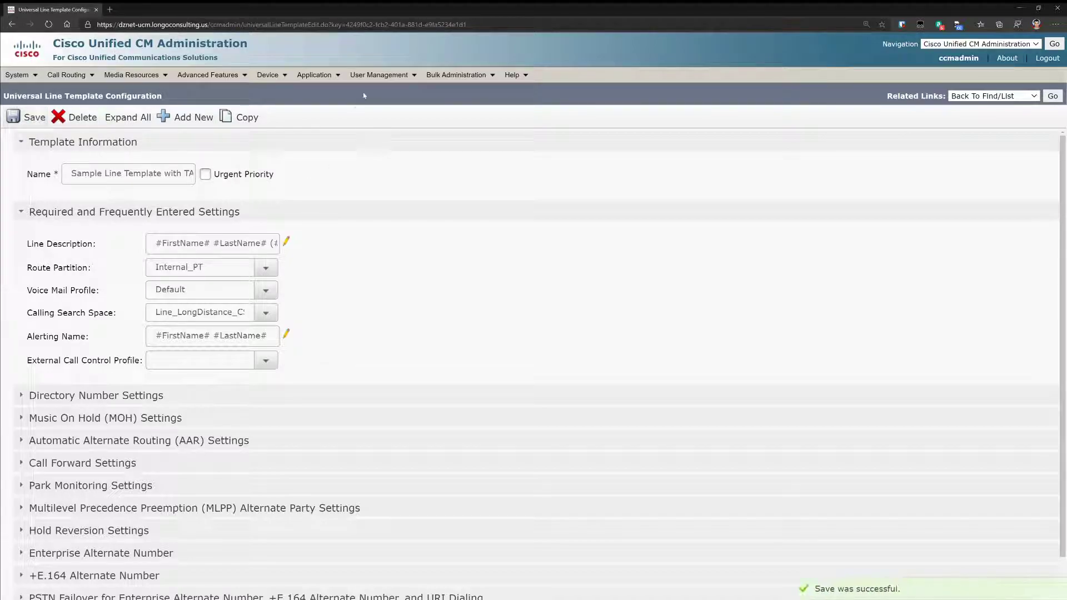
- Open the sample universal device template and view its full device description
mouse_move(382, 75)
mouse_move(479, 122)
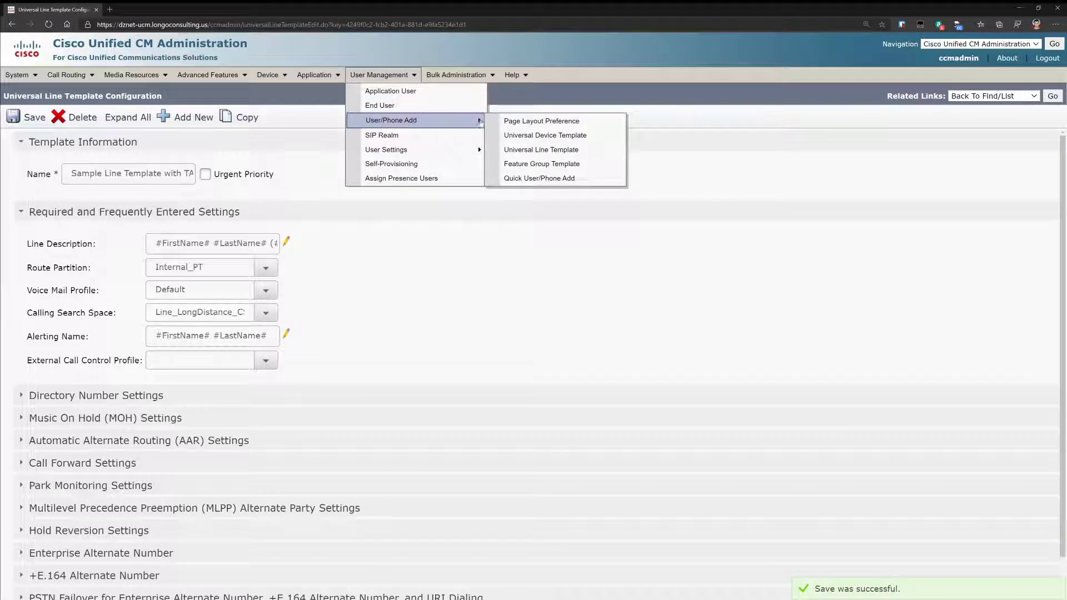
click(525, 136)
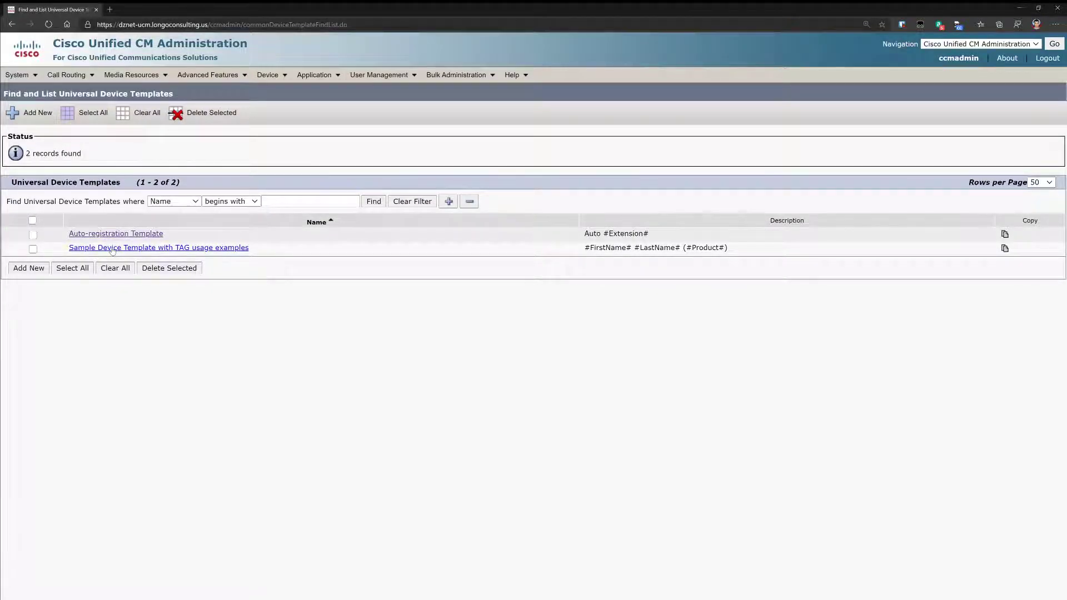
click(112, 249)
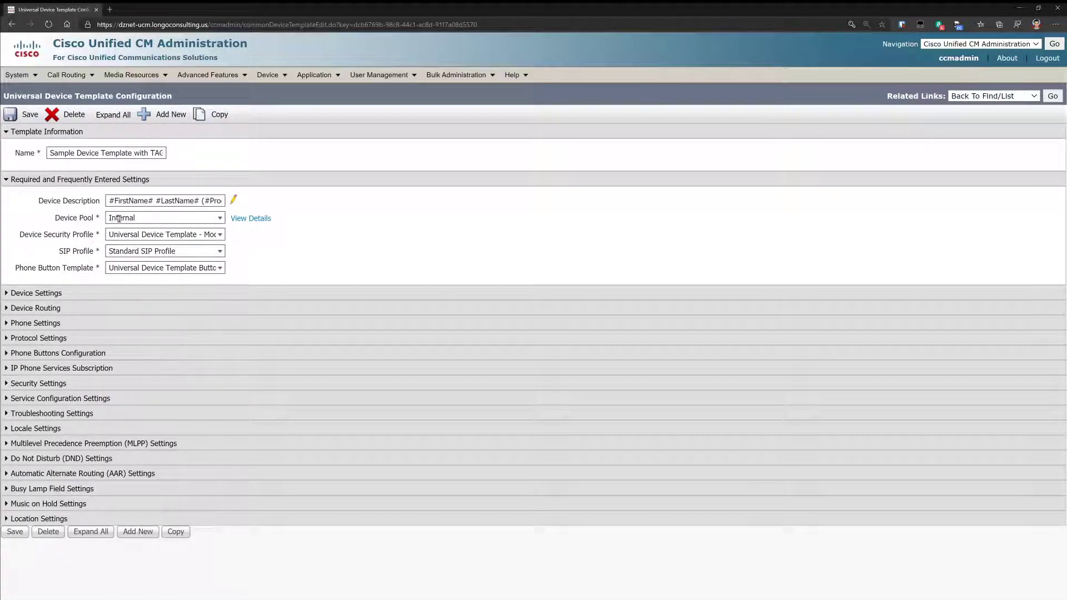
drag(130, 200, 257, 203)
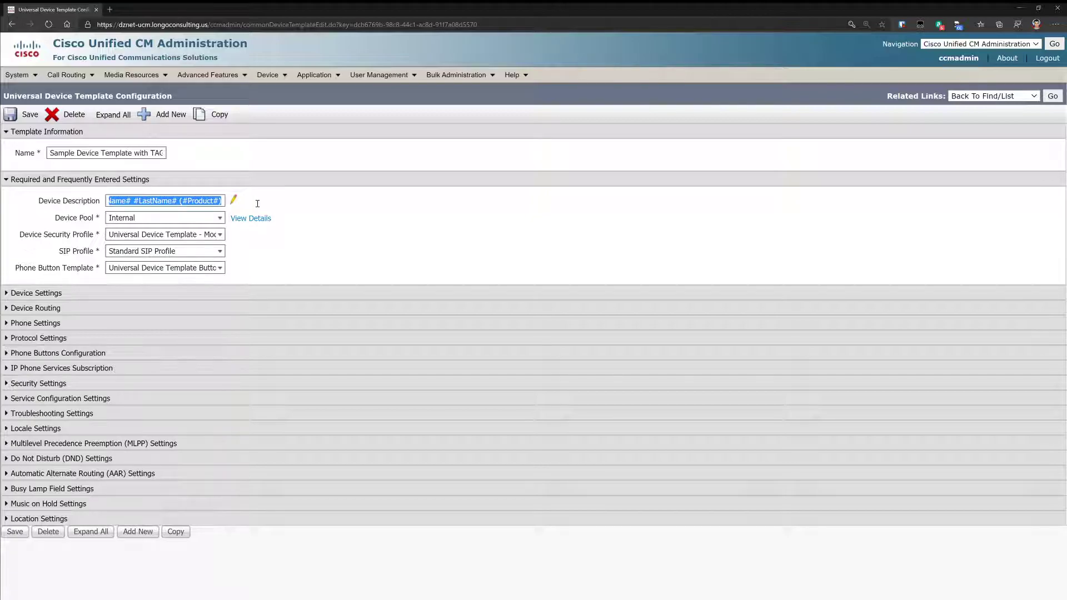
click(156, 218)
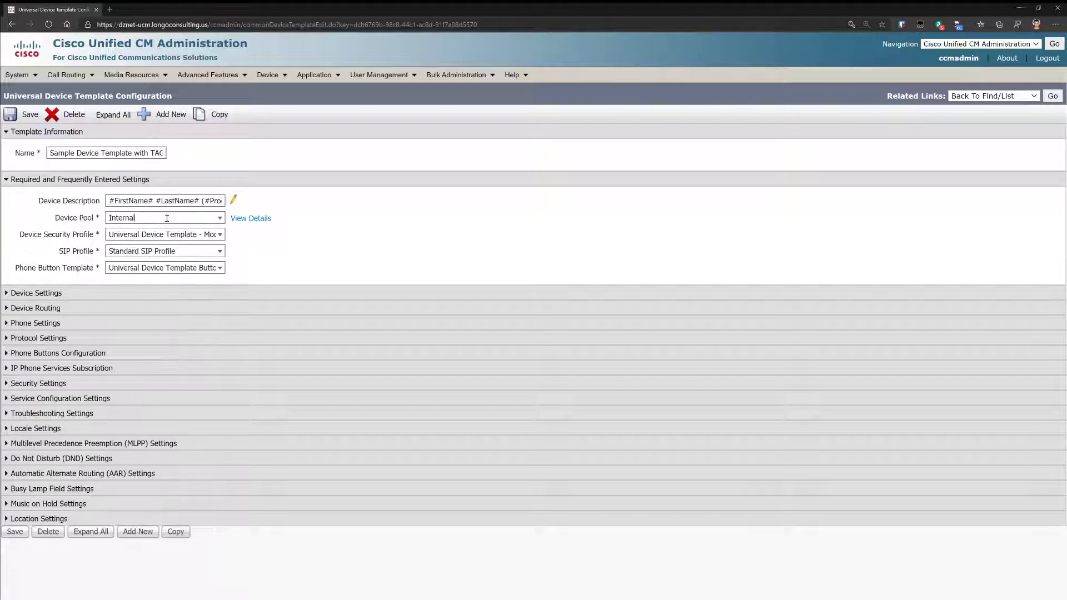
- Check the Internal device pool and review Device Routing's Device_CSS, InternalOnly_CSS and Subscribe_CSS settings
click(220, 218)
click(220, 218)
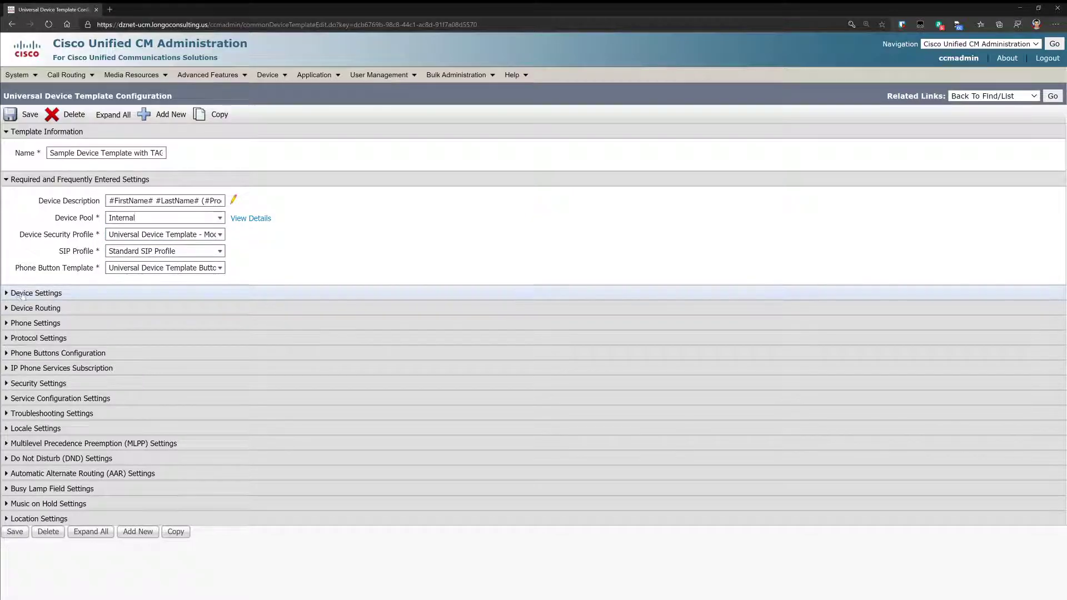
click(110, 308)
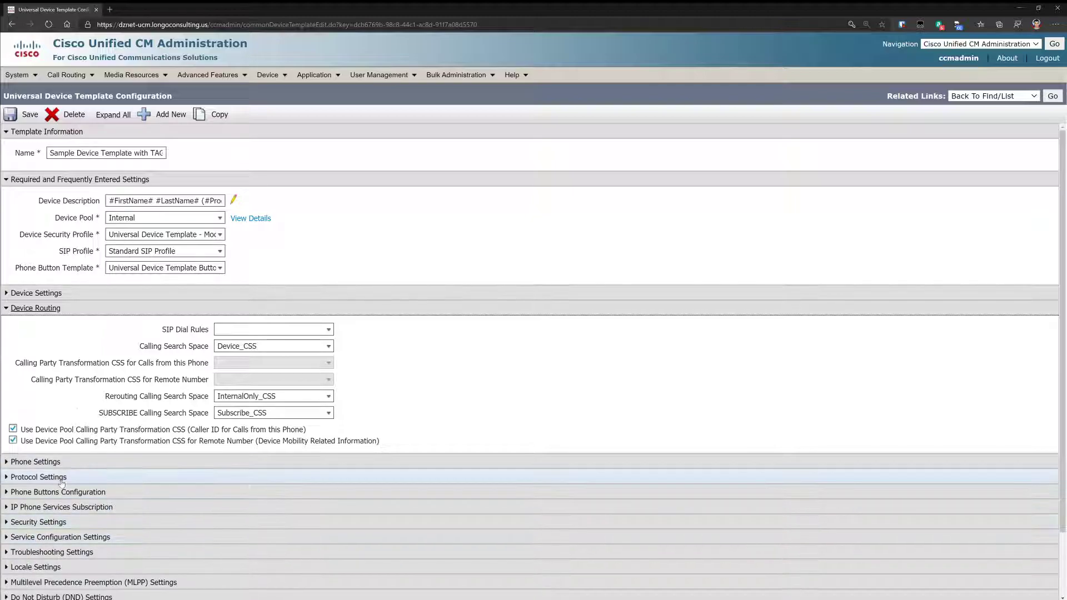
click(66, 74)
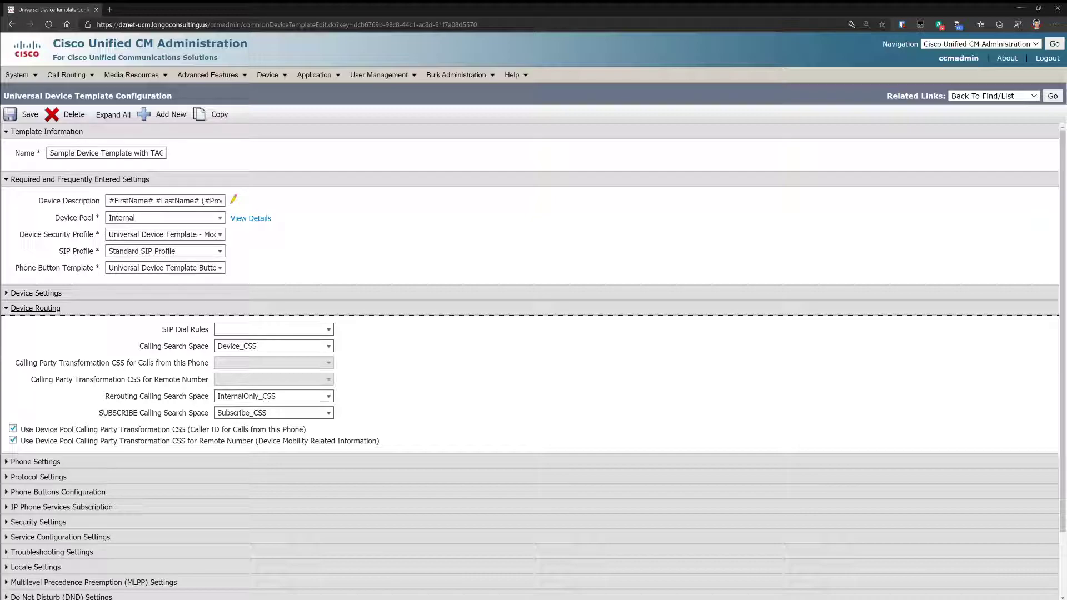
click(20, 75)
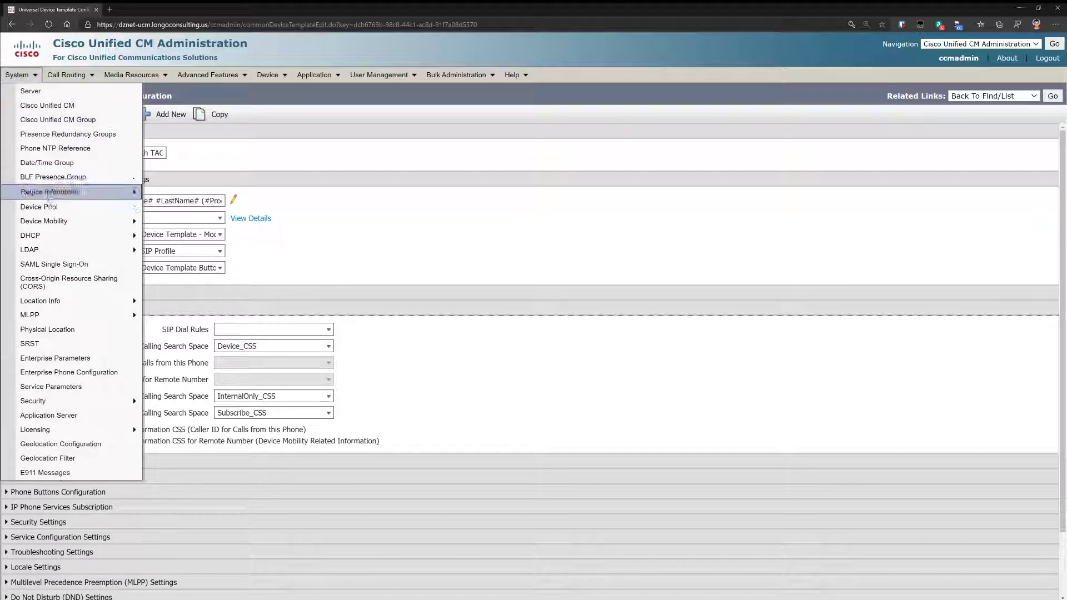
- Start a new LDAP directory named AD, entering the manager account and its password twice
mouse_move(60, 251)
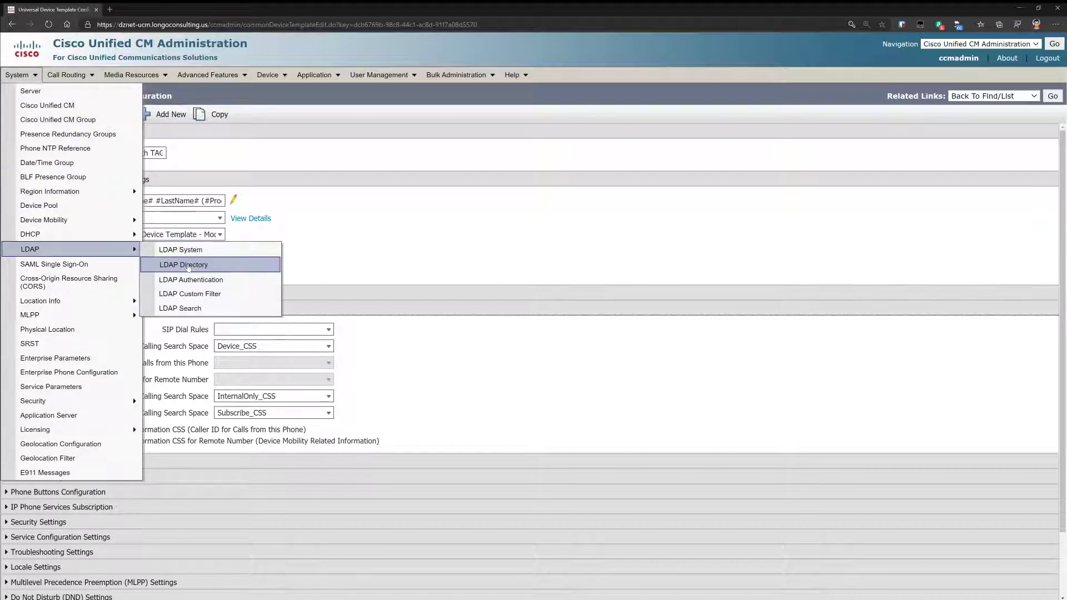
click(187, 266)
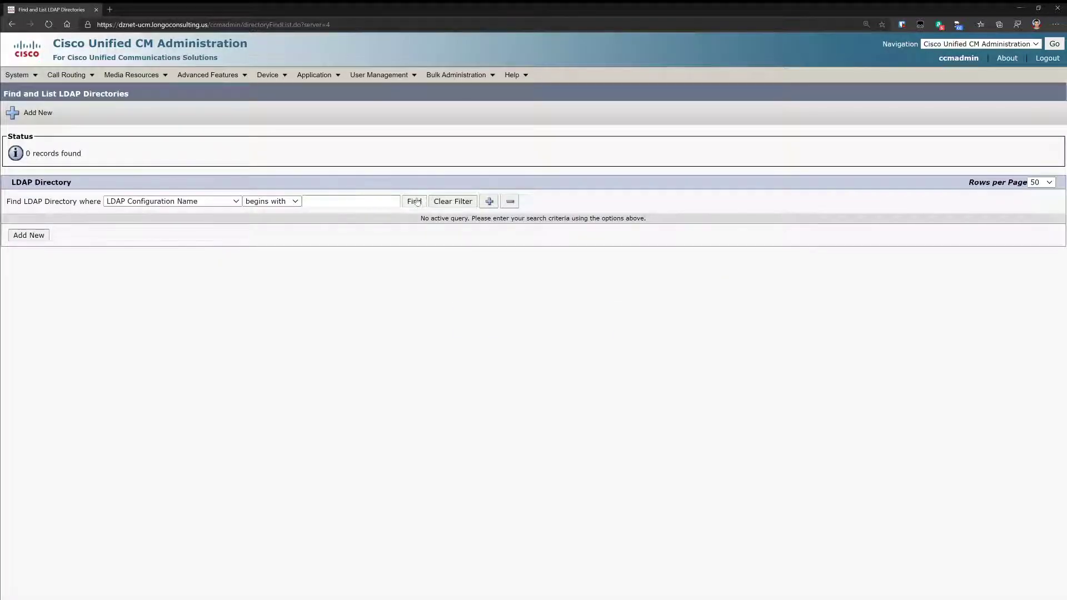
click(38, 238)
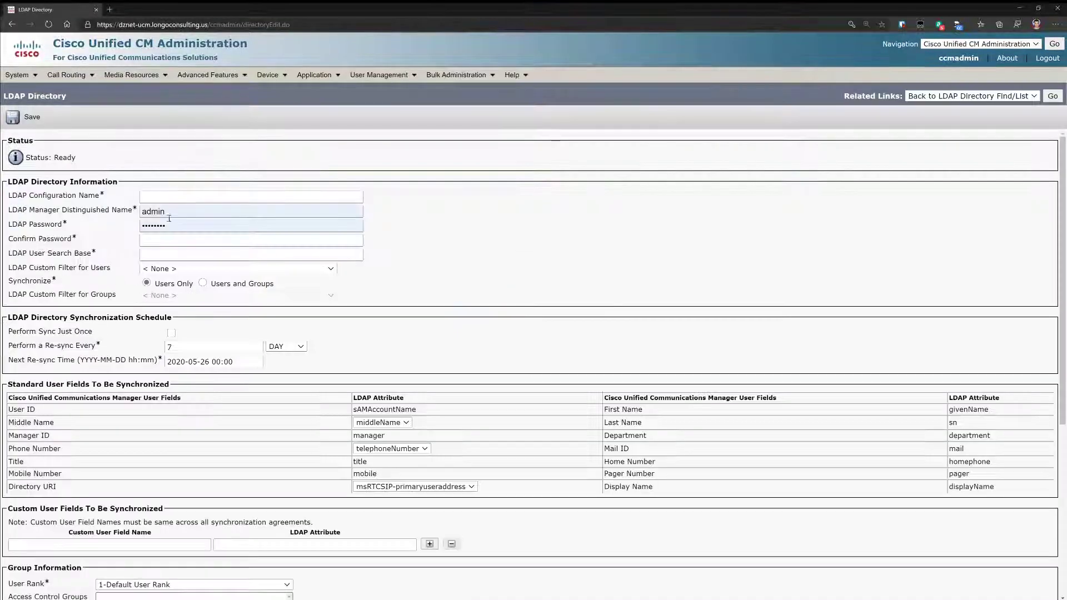
click(167, 197)
text(AD)
key(Tab)
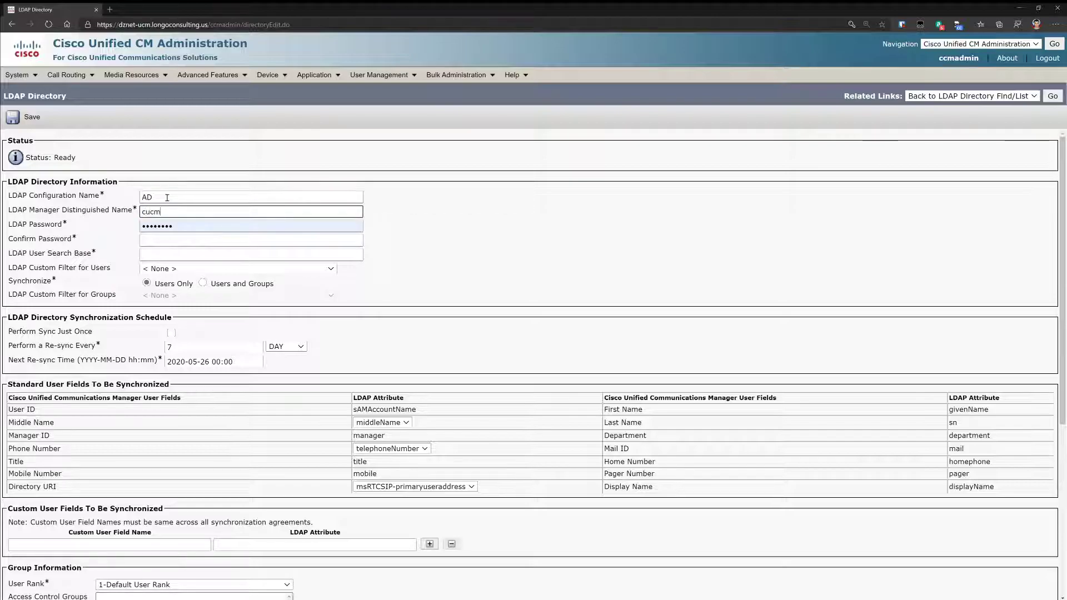
key(Tab)
text(••••••••)
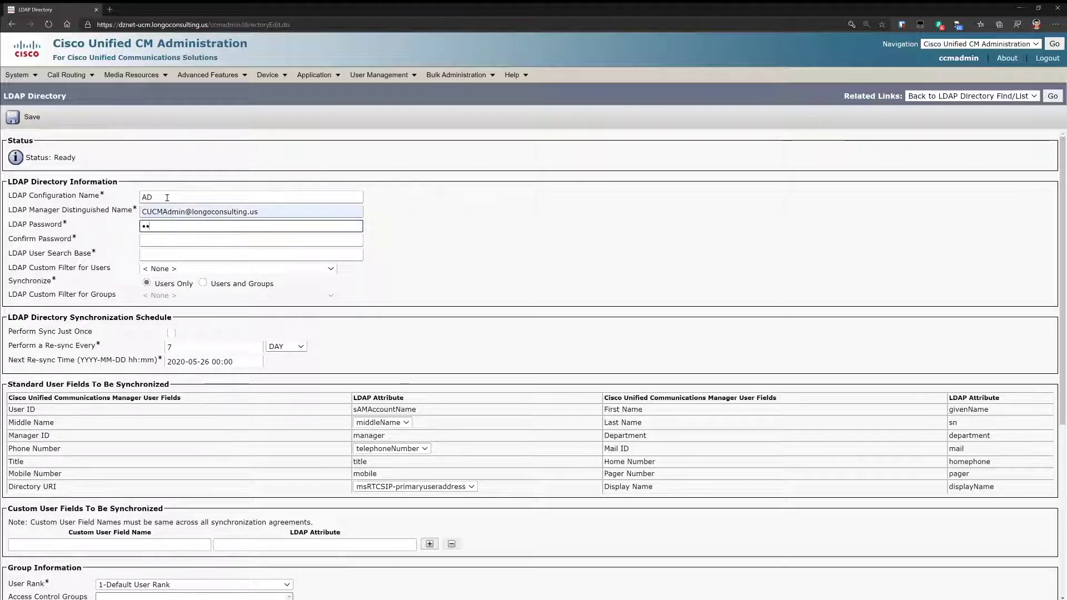
key(Tab)
text(••••••••)
- Choose the suggested users search base, apply the custom user filter, and map Phone Number to ipPhone
key(Tab)
text(cn=Us)
key(Down)
key(Return)
click(163, 270)
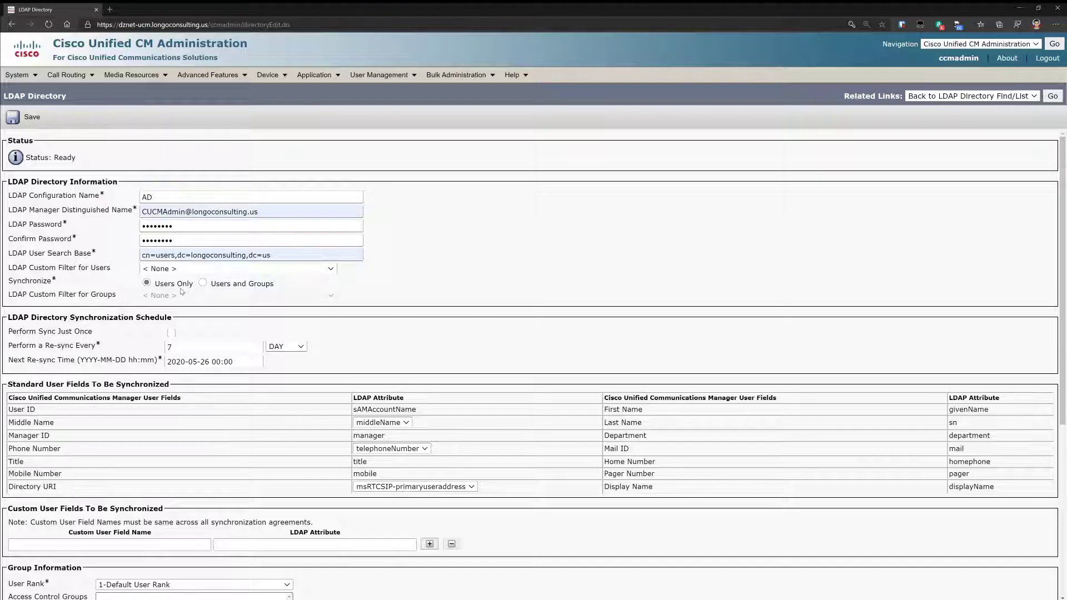
key(Down)
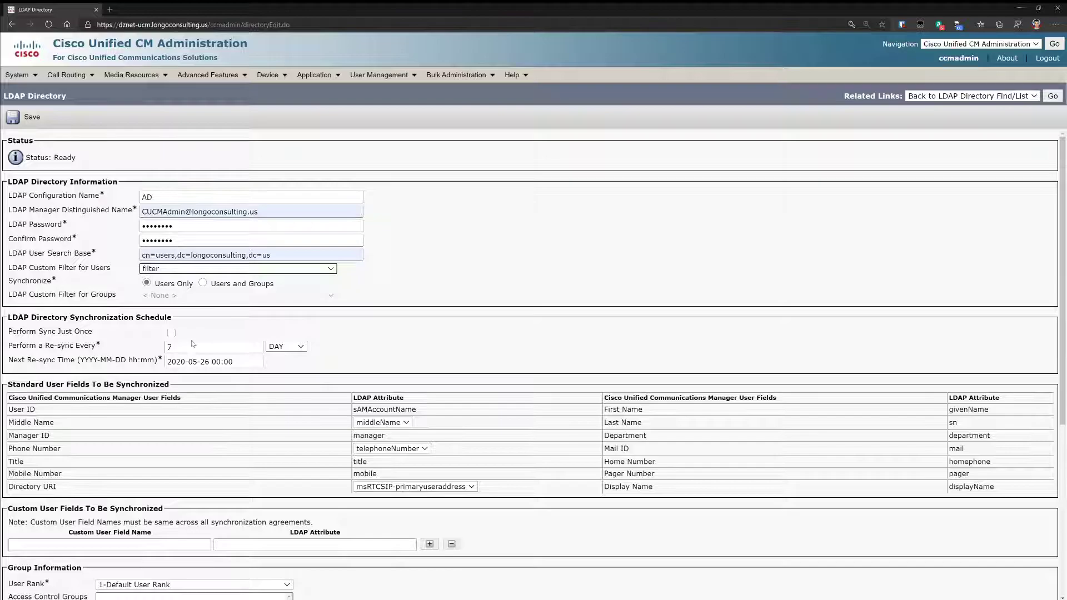
click(373, 474)
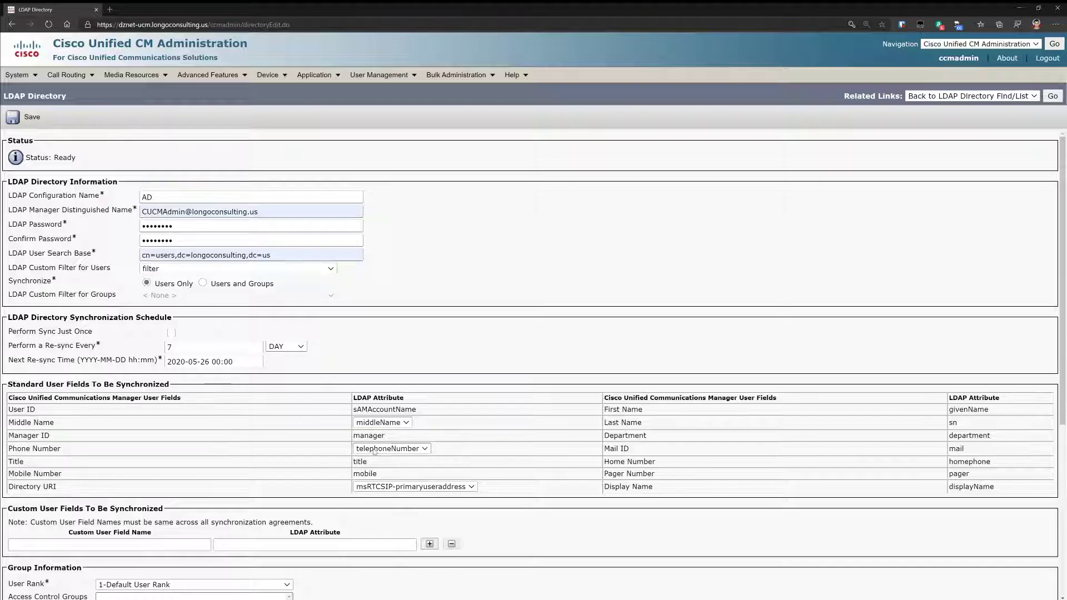
click(371, 468)
click(376, 487)
- Map Directory URI to mail, add access control groups, and enable the XXXXXXXXXX number mask
click(369, 505)
scroll(321, 472, down, 5)
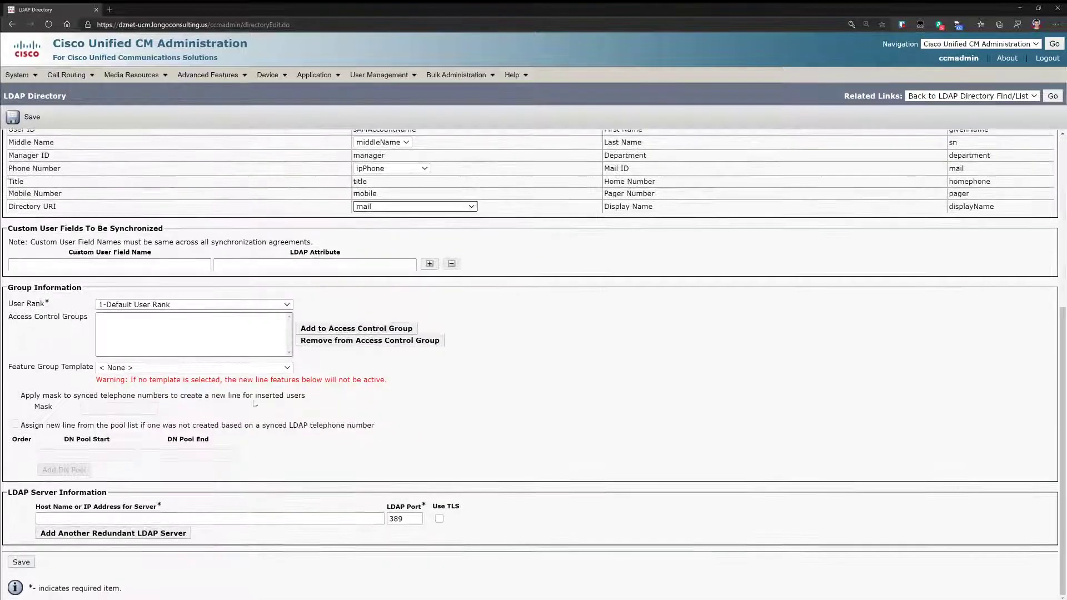
click(344, 329)
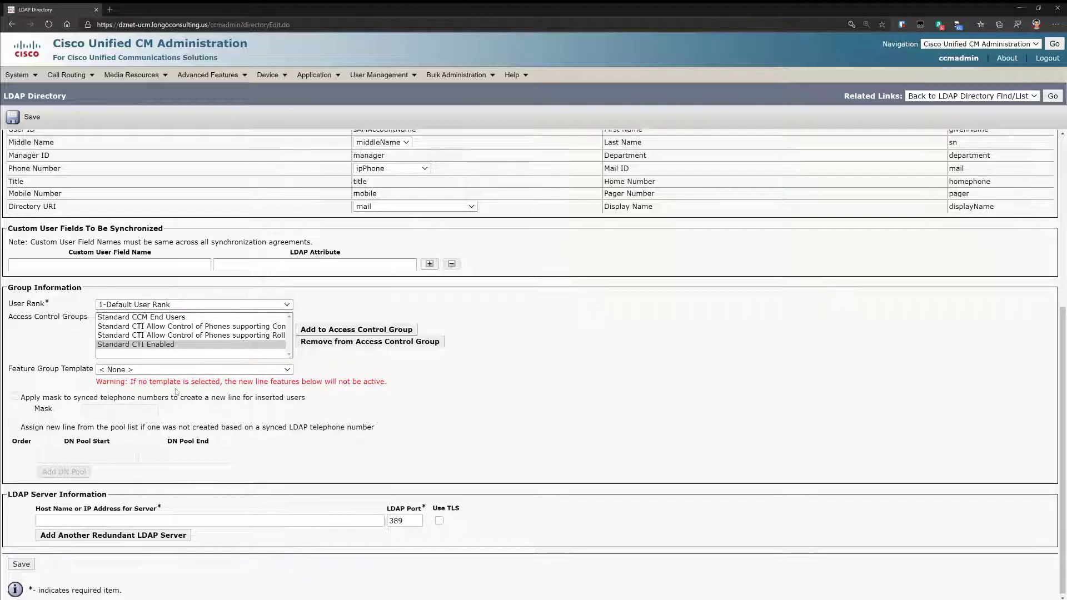
click(15, 395)
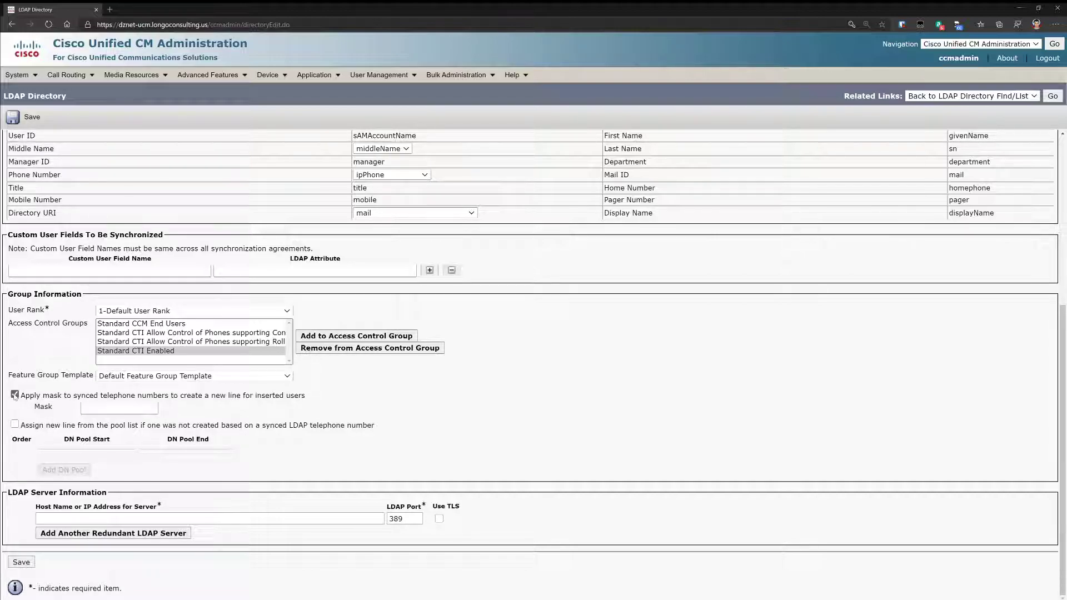
click(103, 408)
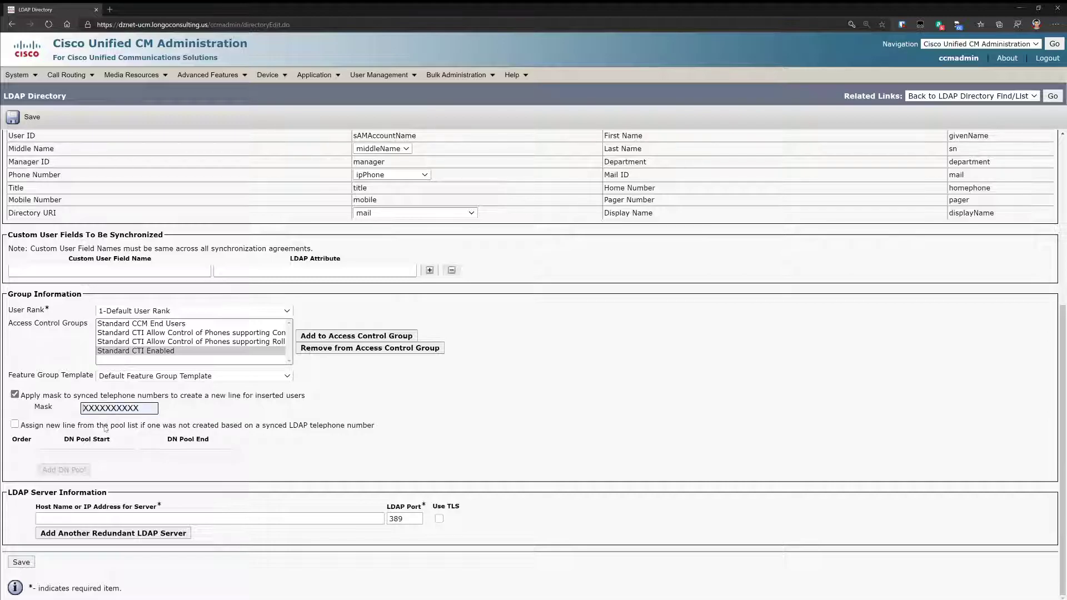
- Set the LDAP server to 192.168.128.8 on port 636 using TLS
click(74, 518)
text(19231)
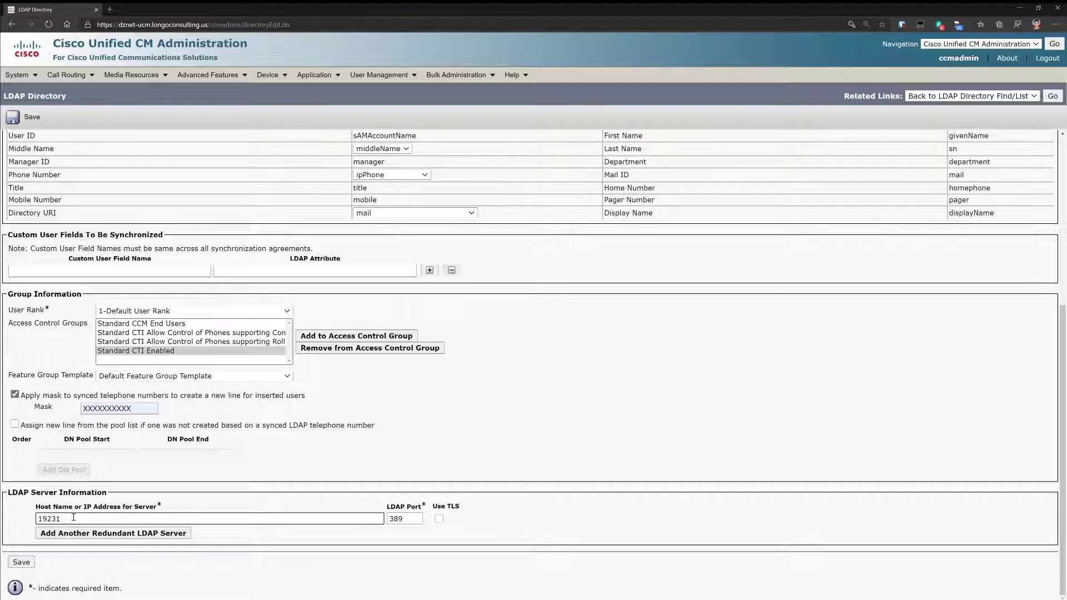
text(68.128.8)
key(Tab)
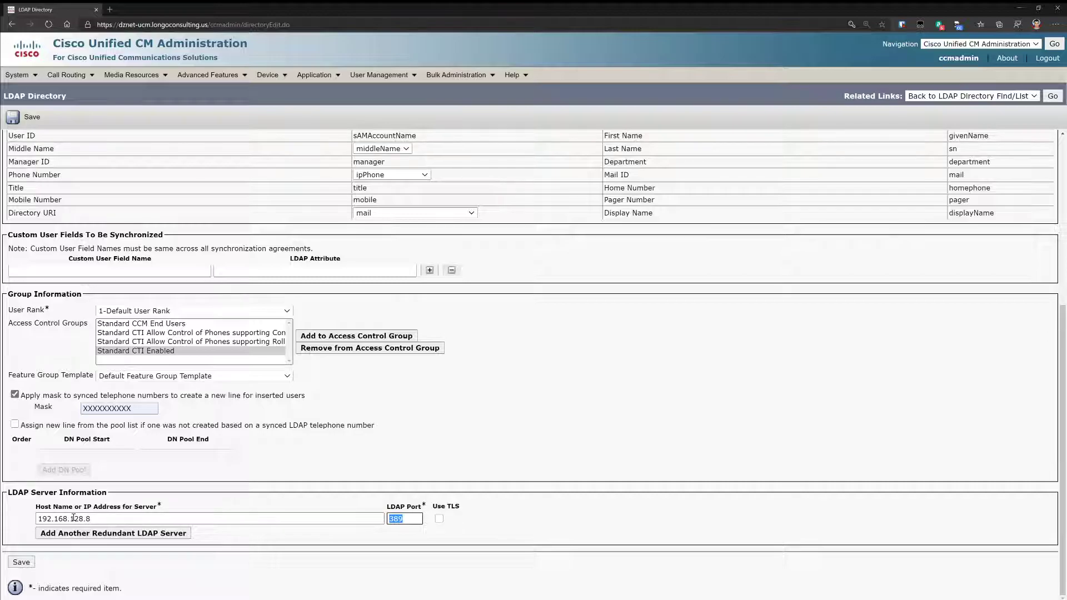
text(636)
click(439, 519)
- Save the AD directory, then run and confirm a full sync
click(21, 562)
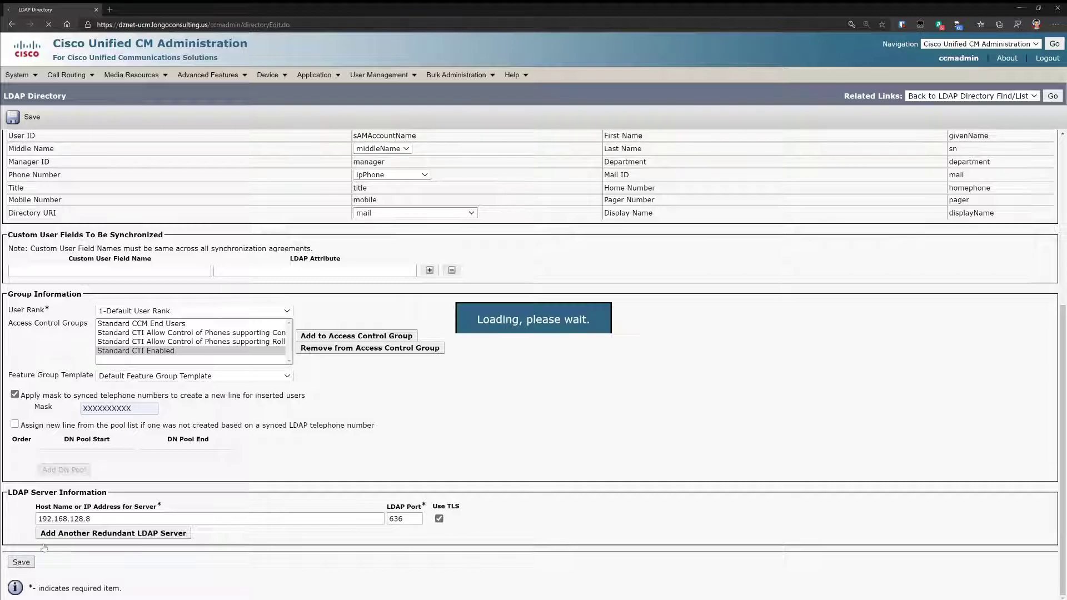
drag(81, 158, 34, 167)
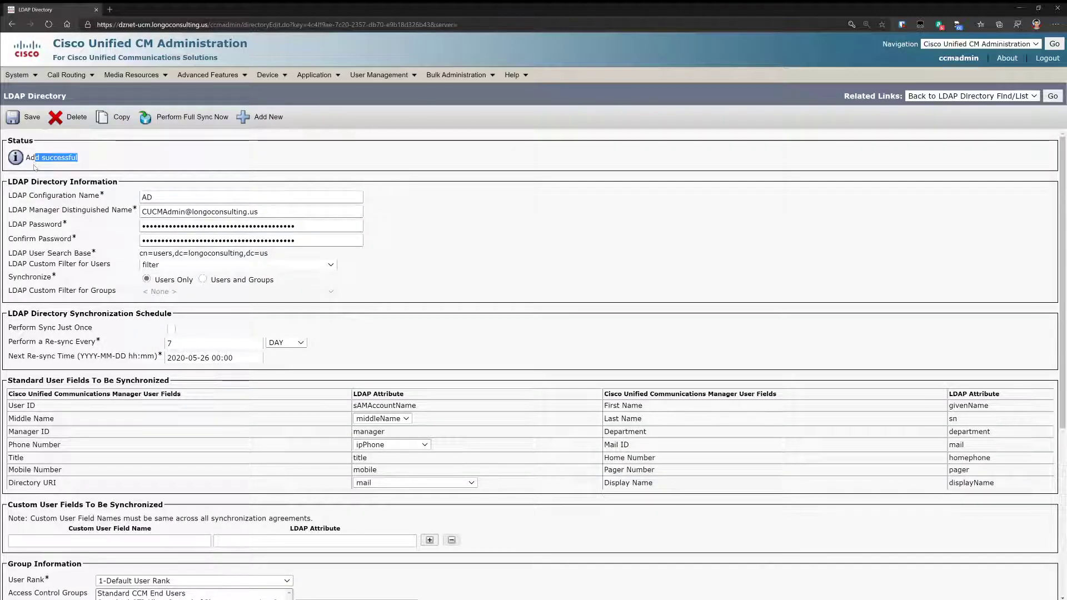
click(169, 118)
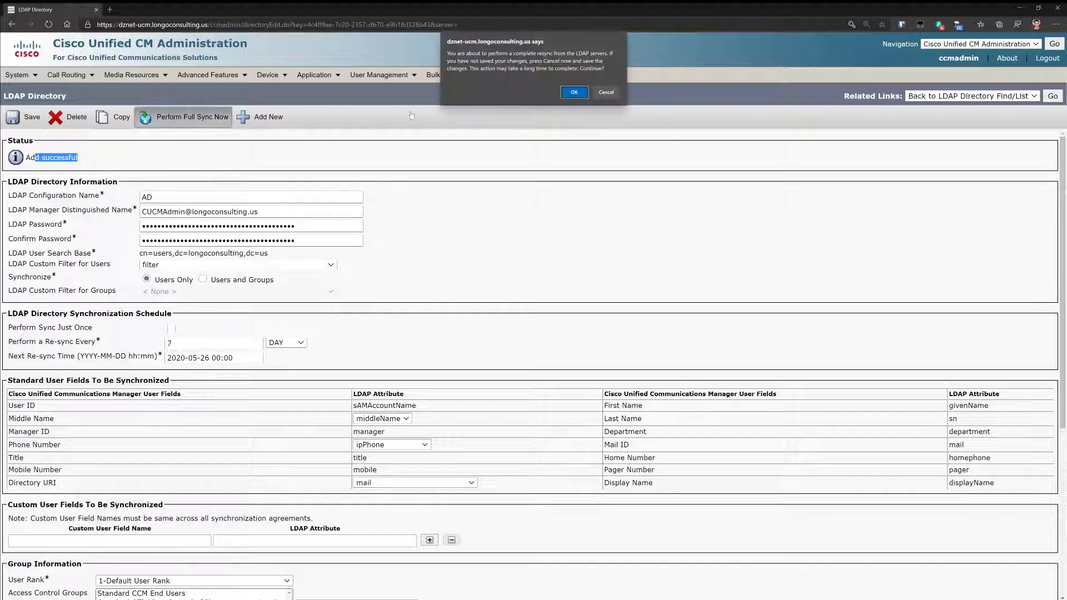
click(574, 92)
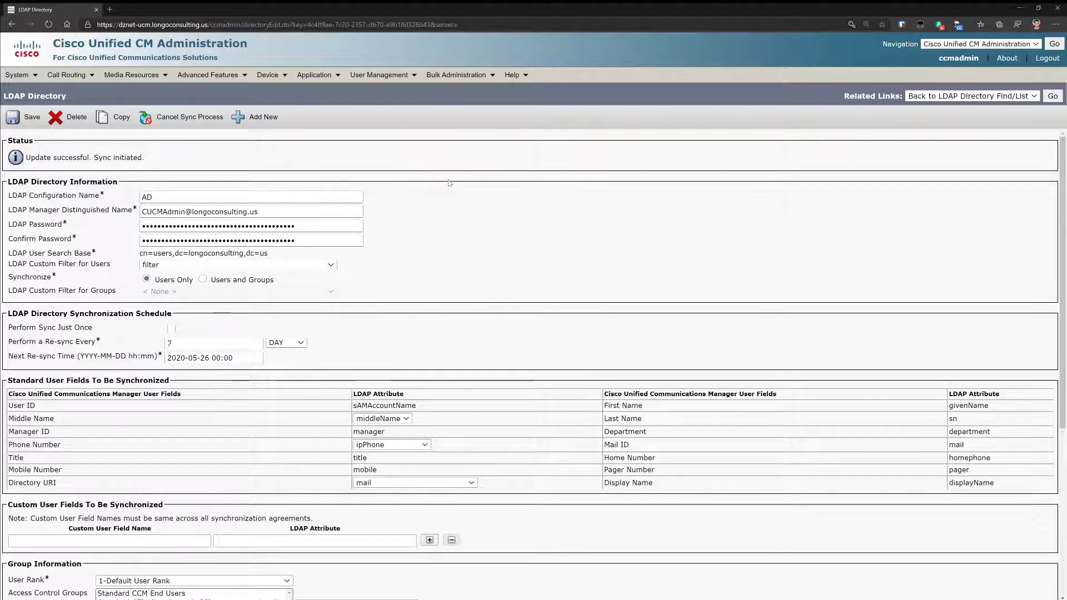
scroll(449, 183, down, 5)
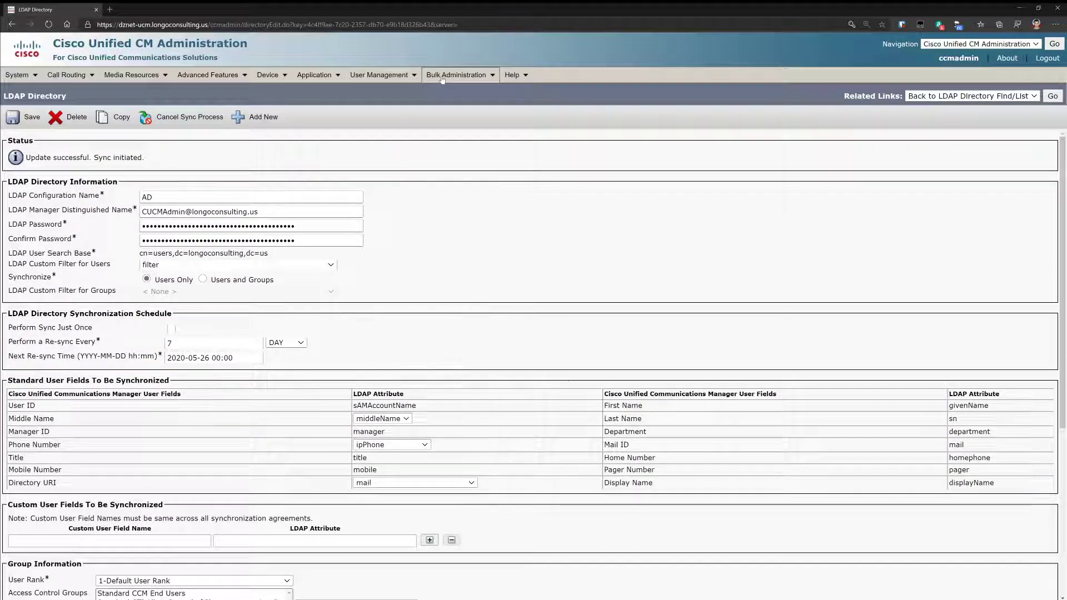
- List all end users and open the LDAP-synced user's configuration
mouse_move(384, 82)
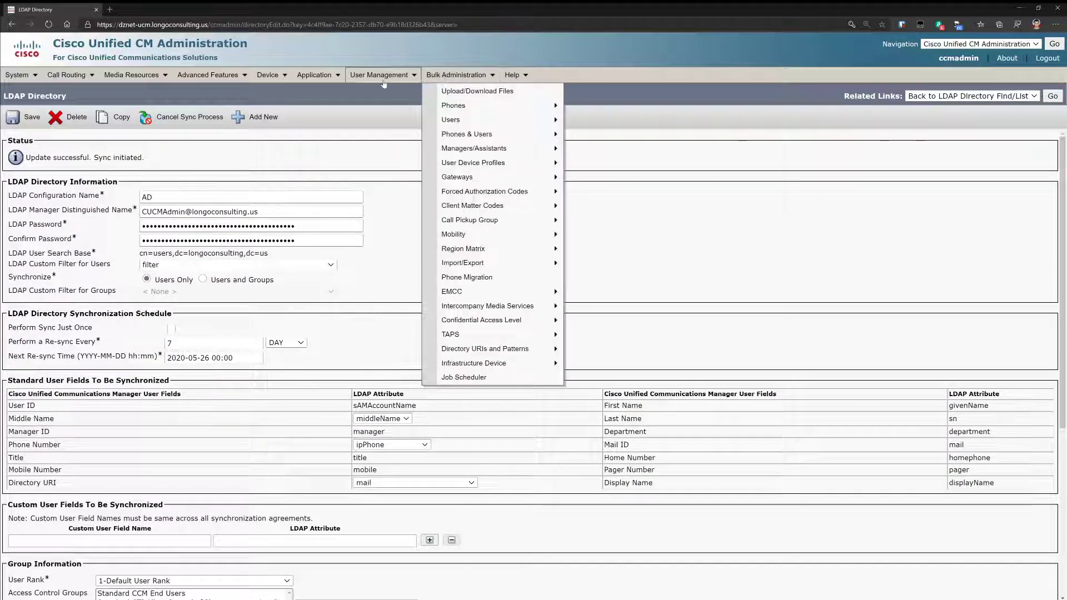
click(373, 105)
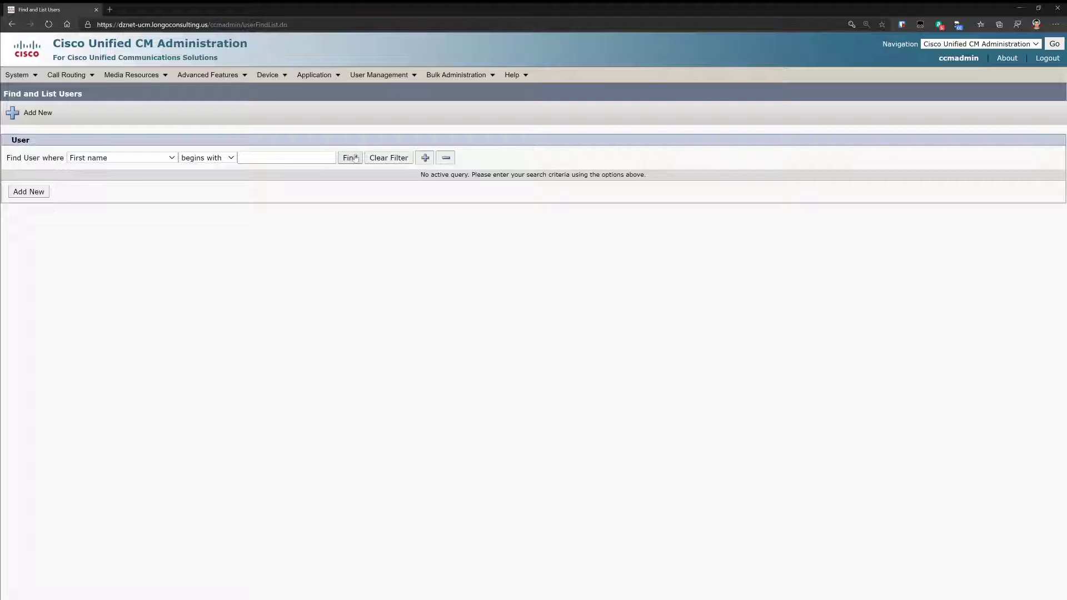
click(350, 157)
click(54, 253)
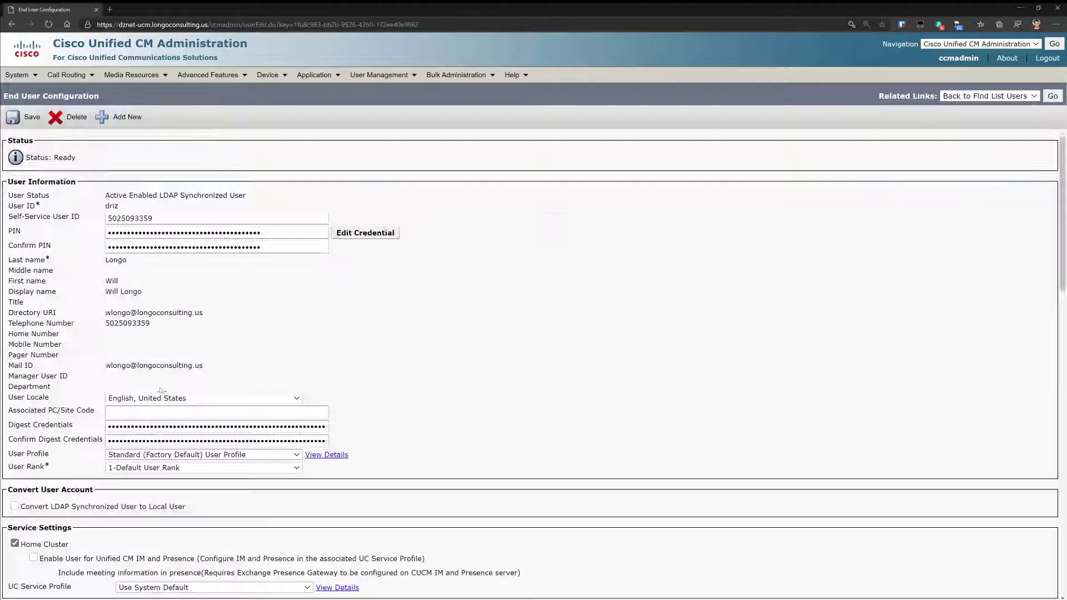
scroll(143, 292, down, 2)
- Check the user's synced telephone number, then go to Find and List Phones
drag(36, 146, 147, 143)
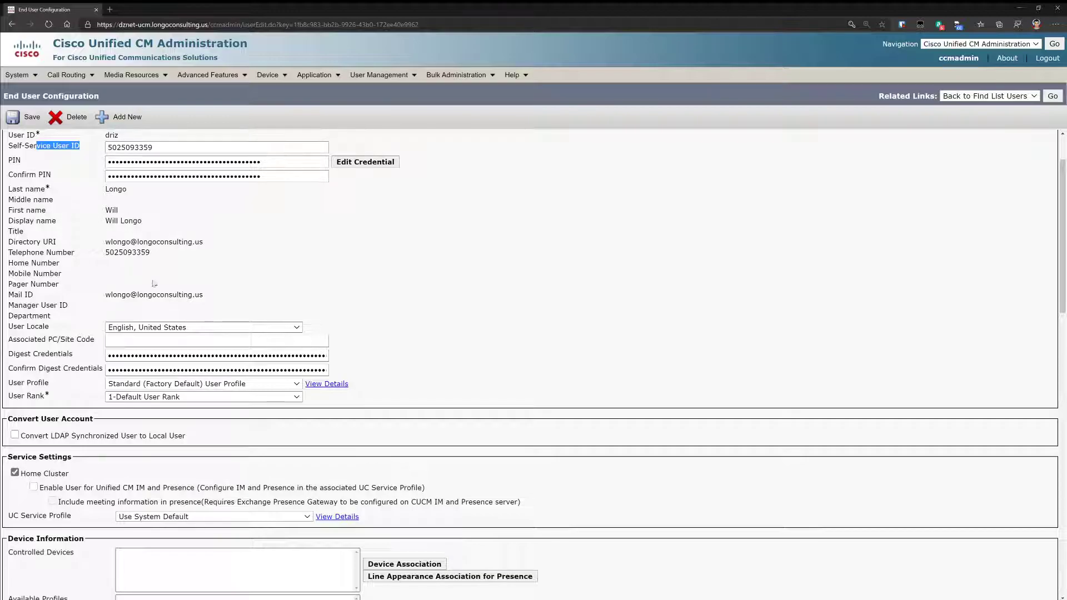
drag(110, 254, 182, 243)
scroll(189, 238, down, 17)
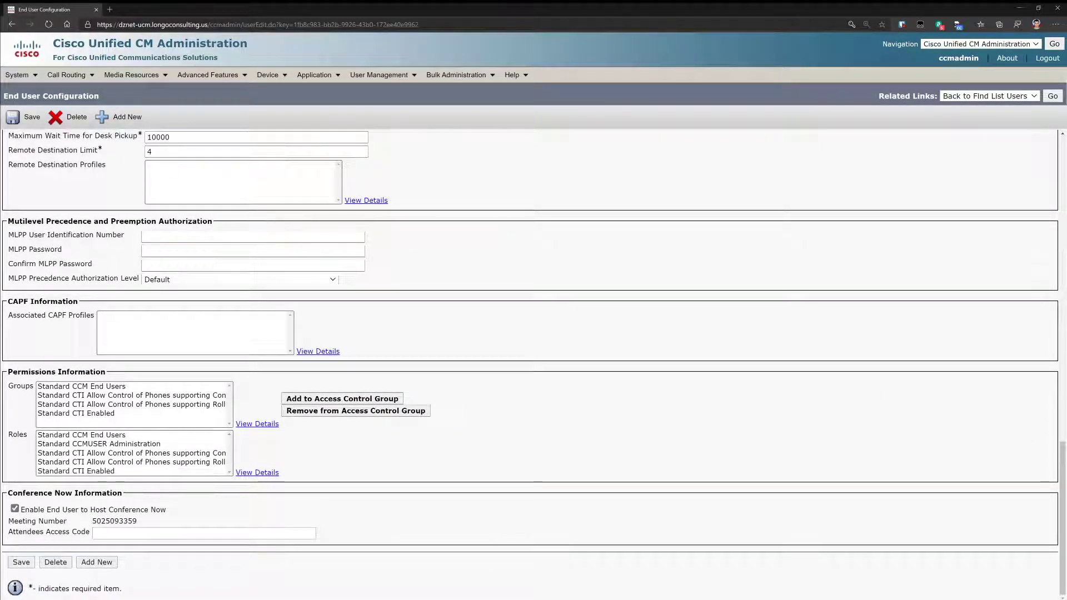
click(269, 75)
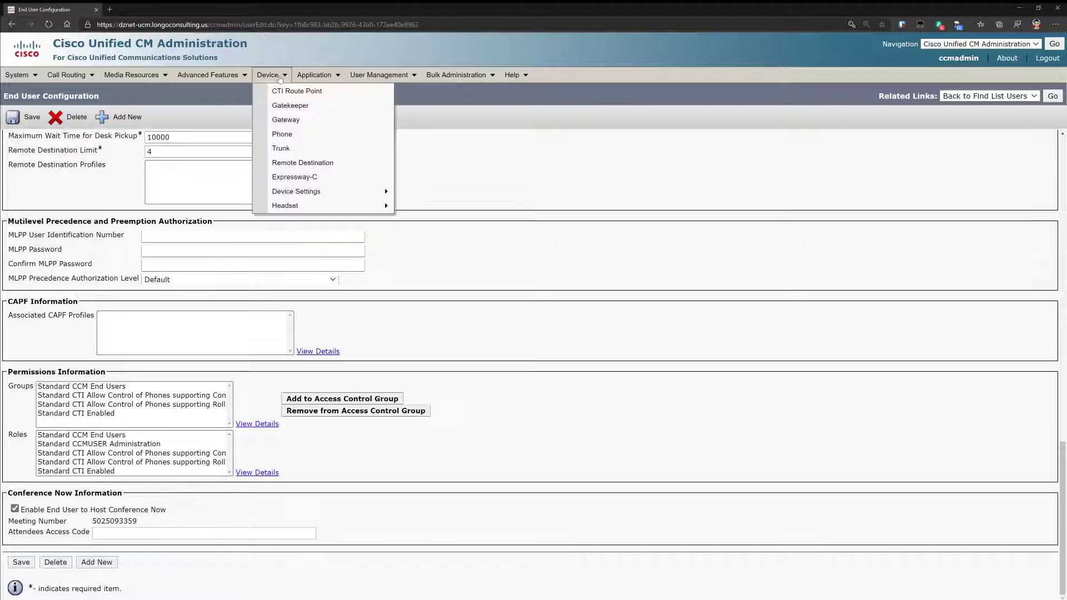
click(275, 134)
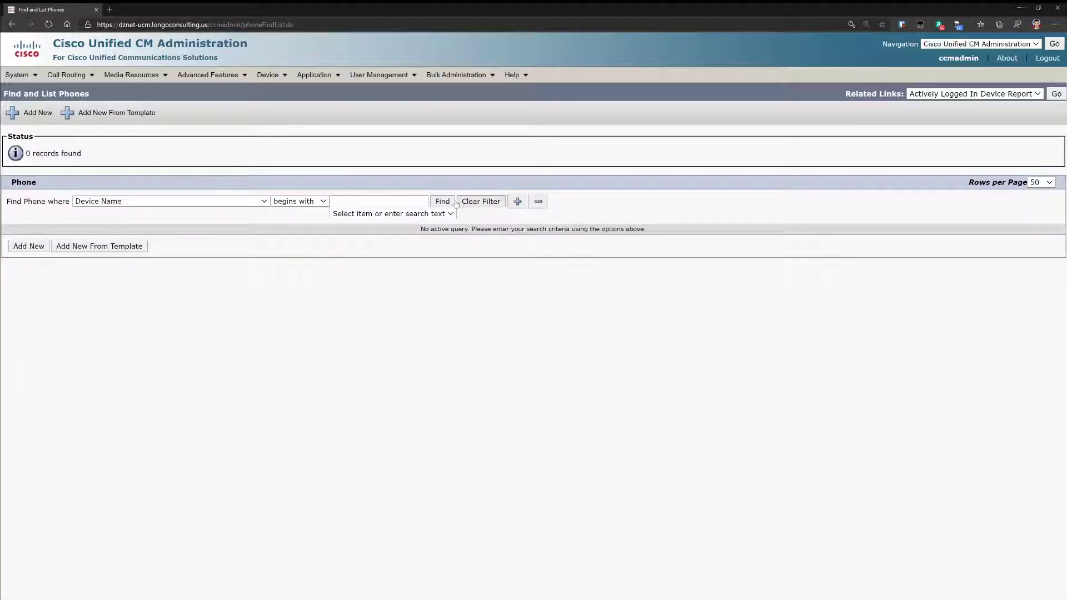